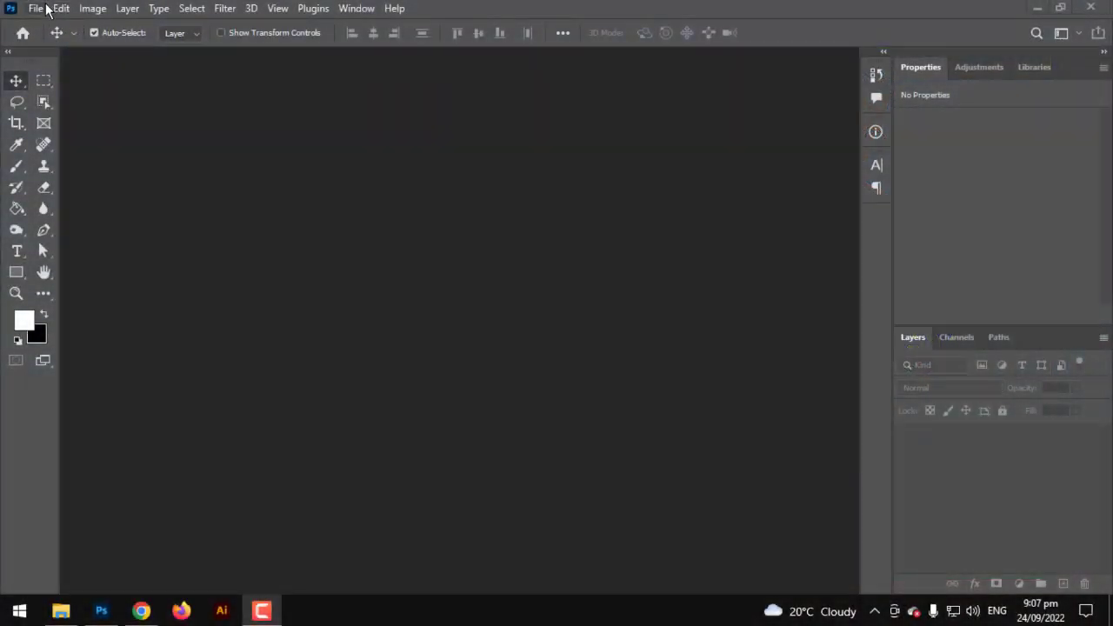
Create a new 1080 × 1080 px, 762 ppi document from the recent custom preset.
{"action": "left_click", "coordinate": [36, 8]}
{"action": "left_click", "coordinate": [52, 27]}
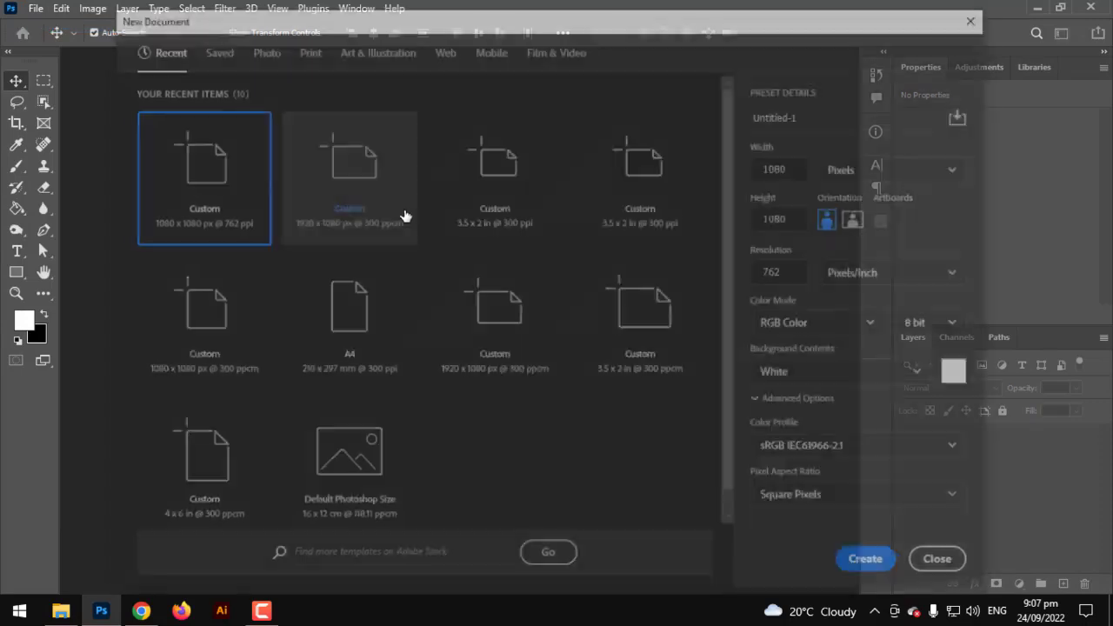
{"action": "double_click", "coordinate": [231, 212]}
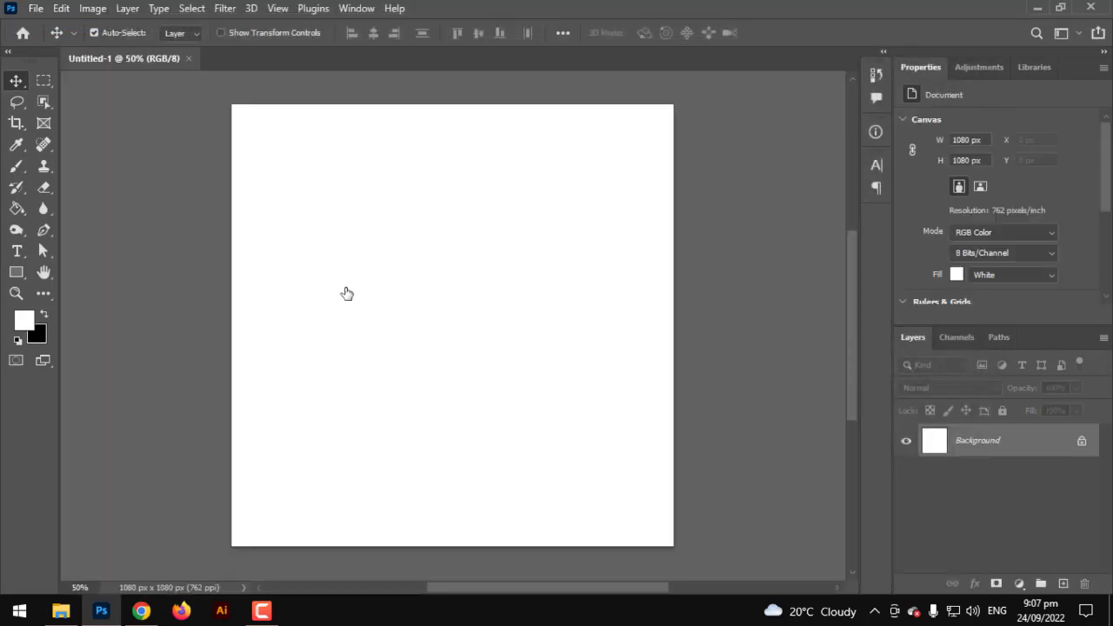
{"action": "scroll", "coordinate": [348, 300], "scroll_direction": "up", "scroll_amount": 1}
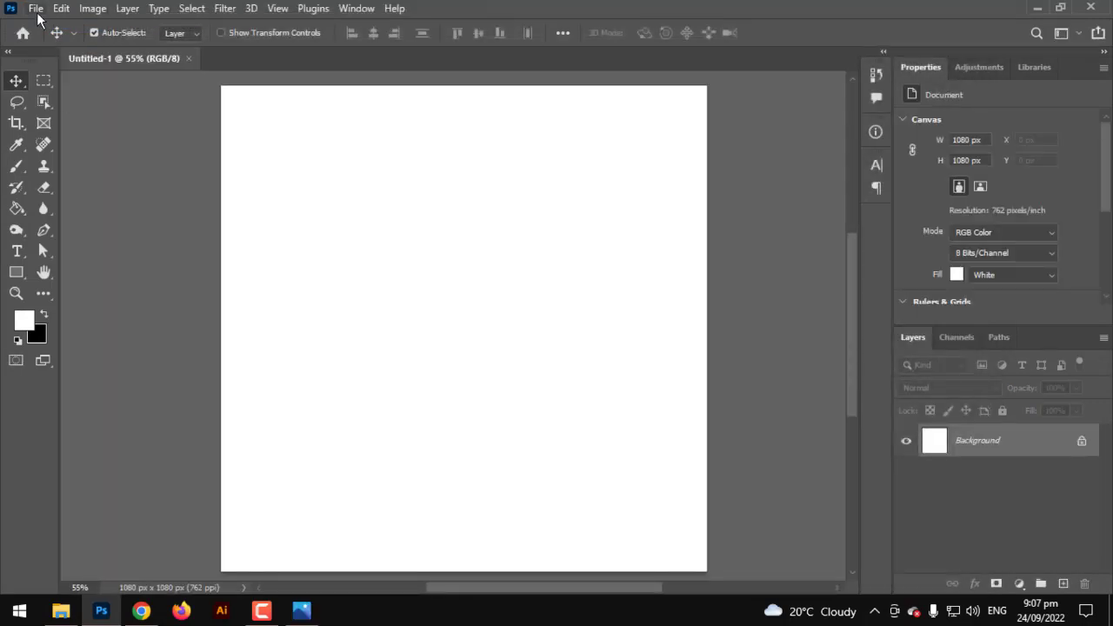
Place the doctor-and-patient photo as an embedded object, scaled across the canvas width.
{"action": "left_click", "coordinate": [35, 7]}
{"action": "left_click", "coordinate": [74, 329]}
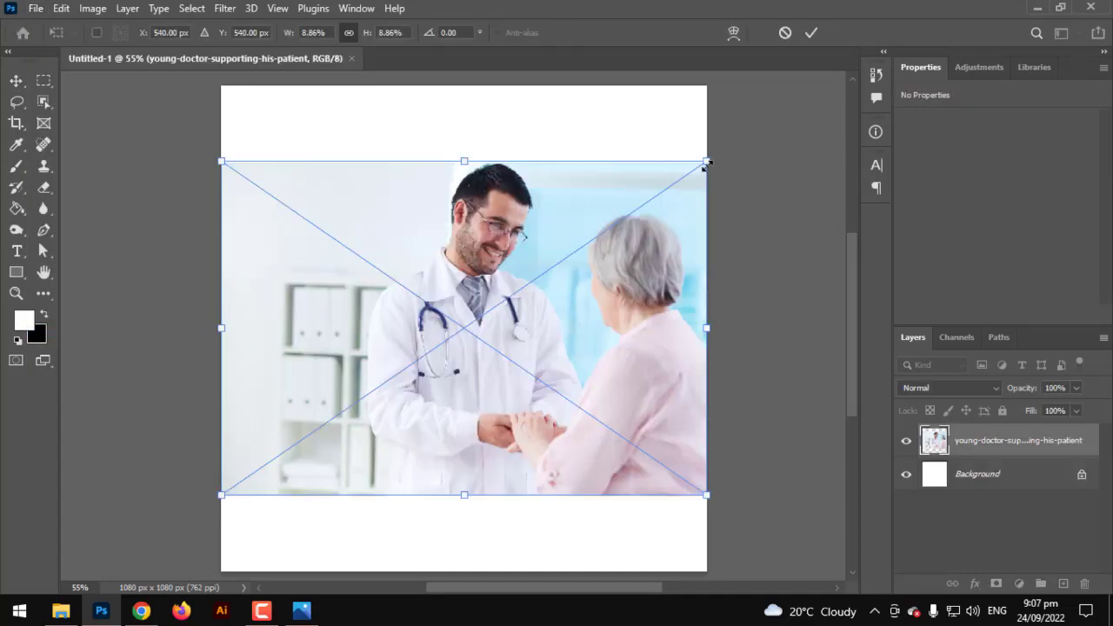
{"action": "left_click_drag", "start_coordinate": [705, 163], "coordinate": [748, 115]}
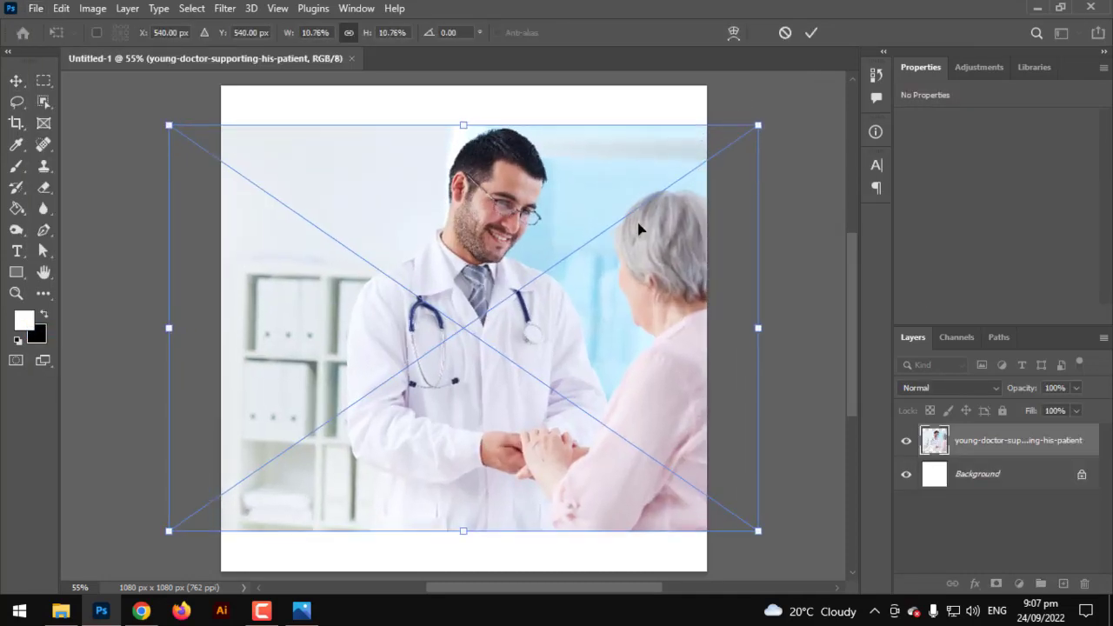
{"action": "left_click_drag", "start_coordinate": [636, 229], "coordinate": [652, 183]}
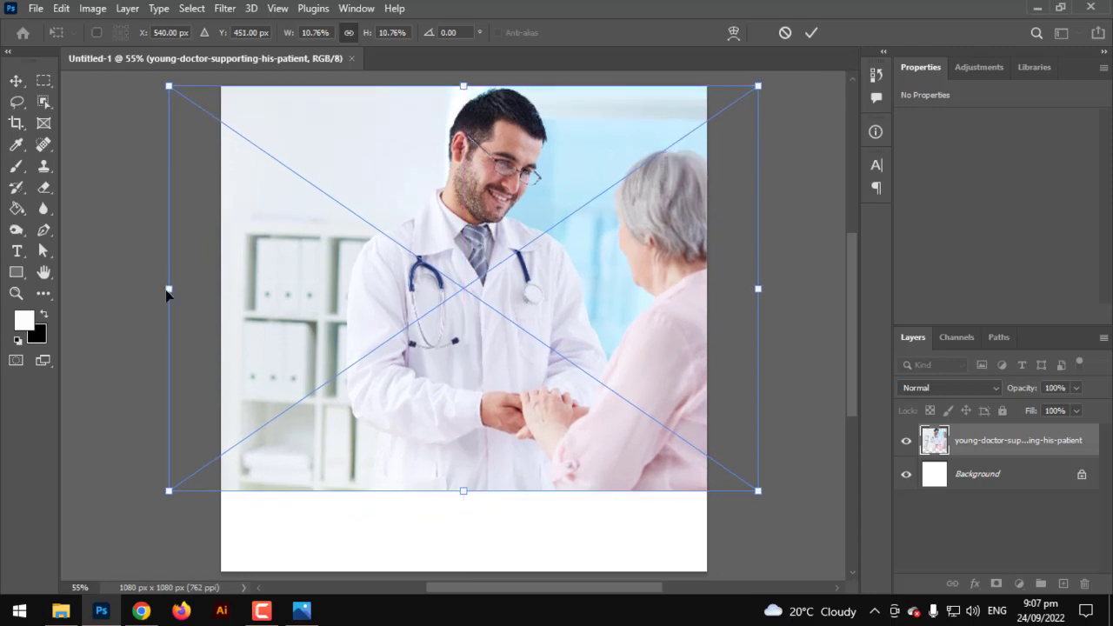
{"action": "left_click_drag", "start_coordinate": [169, 289], "coordinate": [177, 288]}
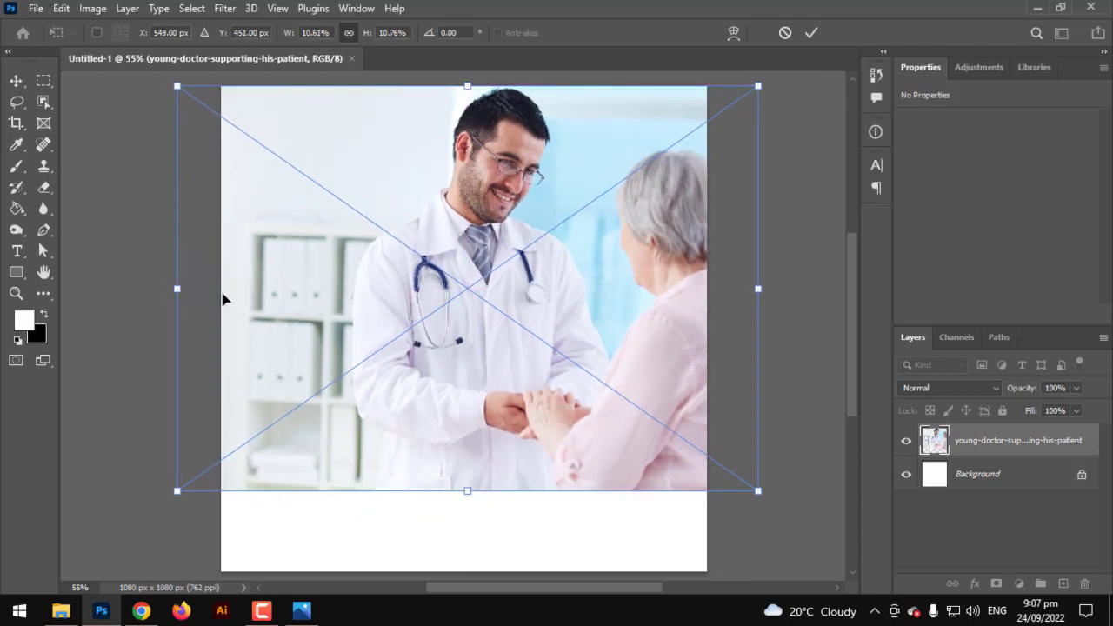
{"action": "left_click_drag", "start_coordinate": [387, 325], "coordinate": [342, 325]}
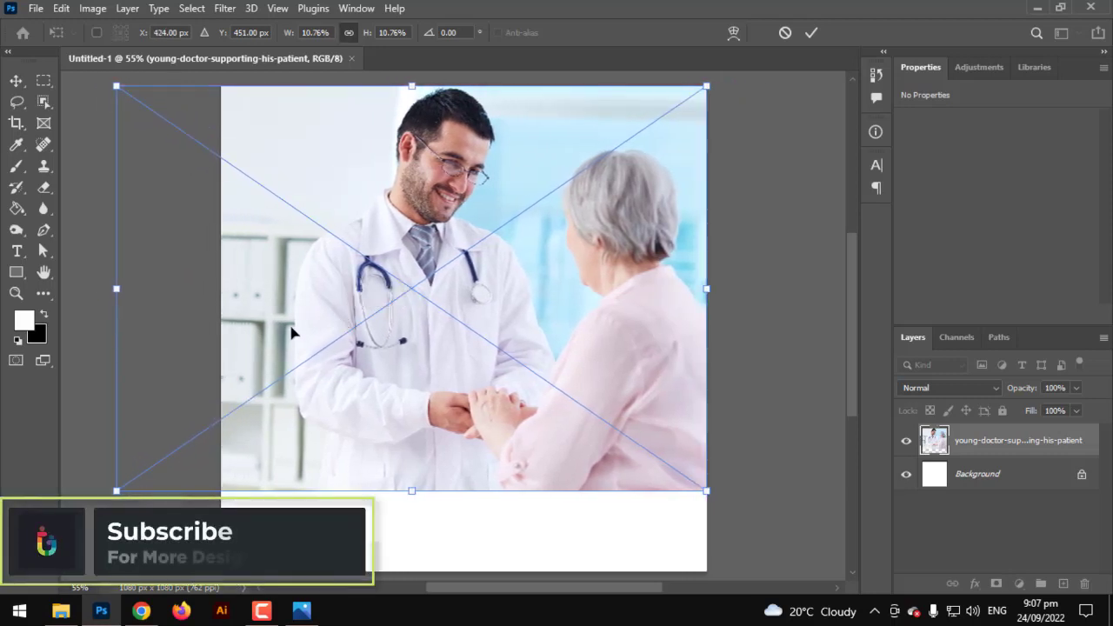
{"action": "left_click_drag", "start_coordinate": [117, 289], "coordinate": [102, 287]}
{"action": "left_click_drag", "start_coordinate": [382, 273], "coordinate": [379, 281]}
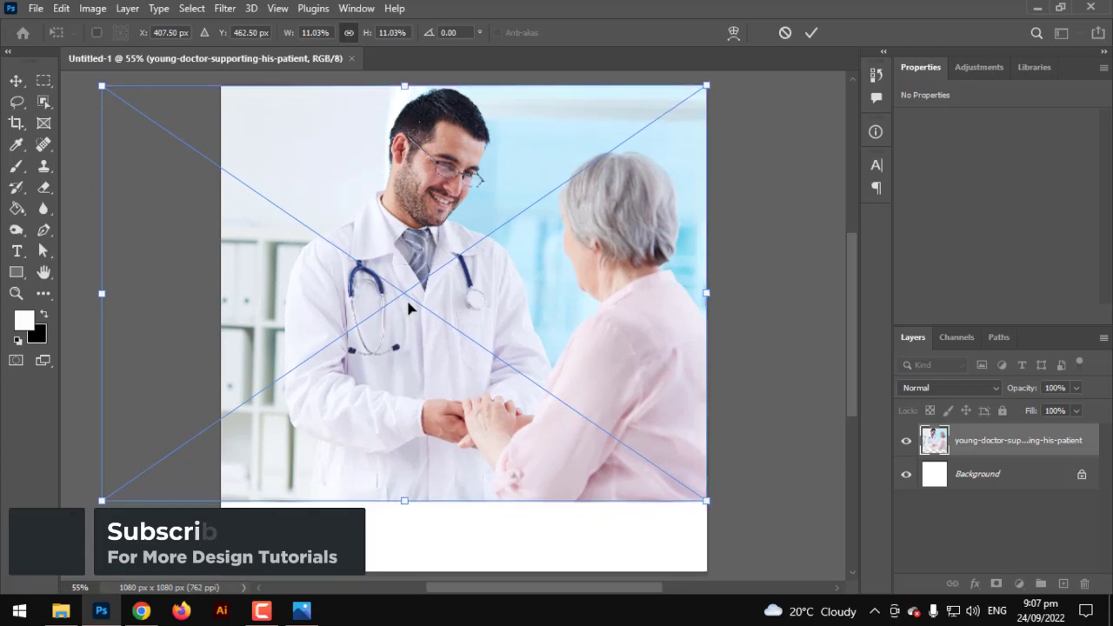
{"action": "key", "text": "Return"}
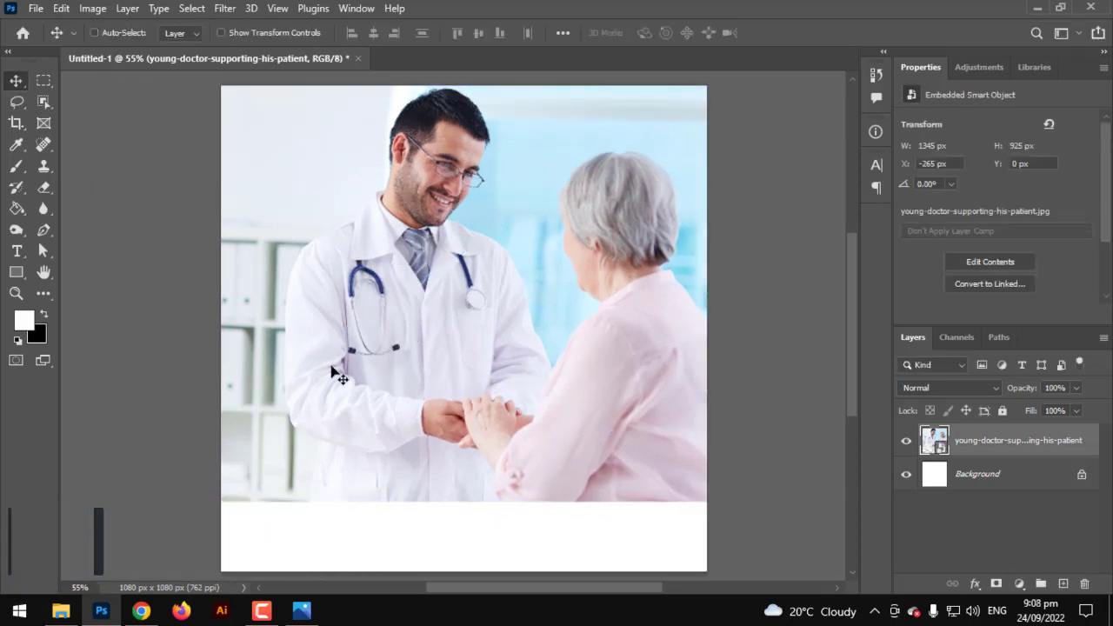
Narrow the photo from its left side and move it up to the canvas top.
{"action": "key", "text": "ctrl+t"}
{"action": "left_click_drag", "start_coordinate": [102, 306], "coordinate": [153, 296]}
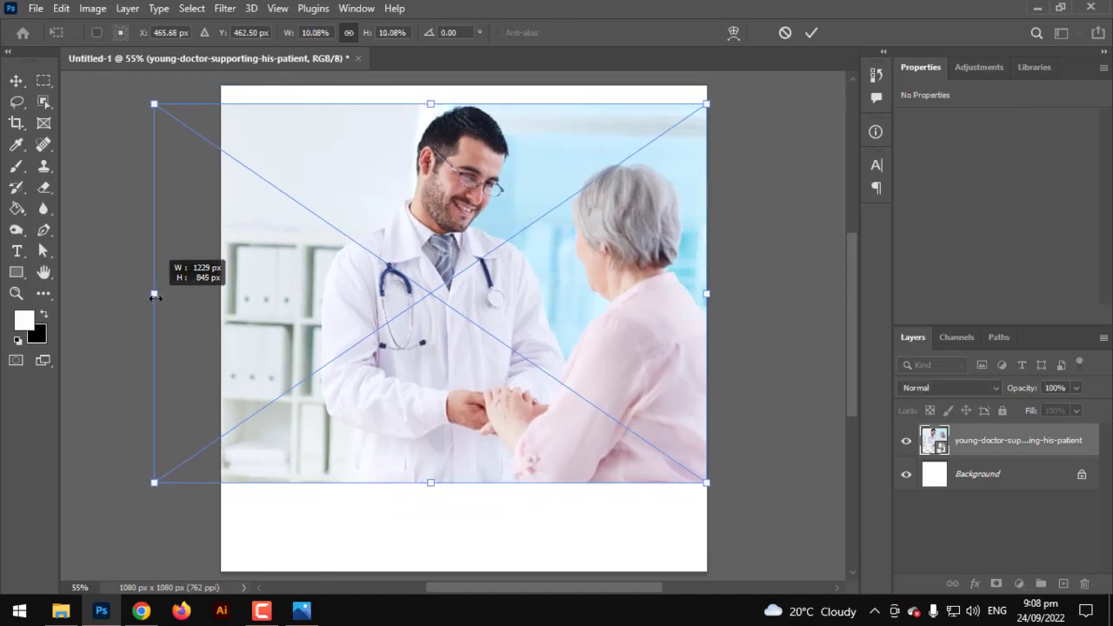
{"action": "left_click_drag", "start_coordinate": [316, 324], "coordinate": [316, 306]}
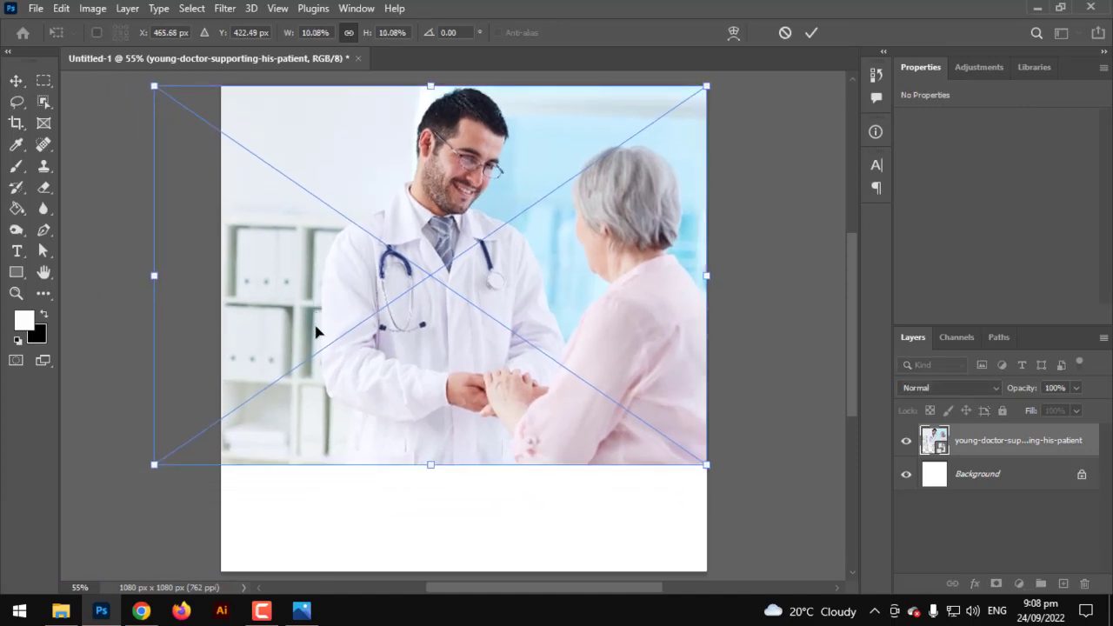
{"action": "key", "text": "Return"}
{"action": "scroll", "coordinate": [402, 342], "scroll_direction": "down", "scroll_amount": 1}
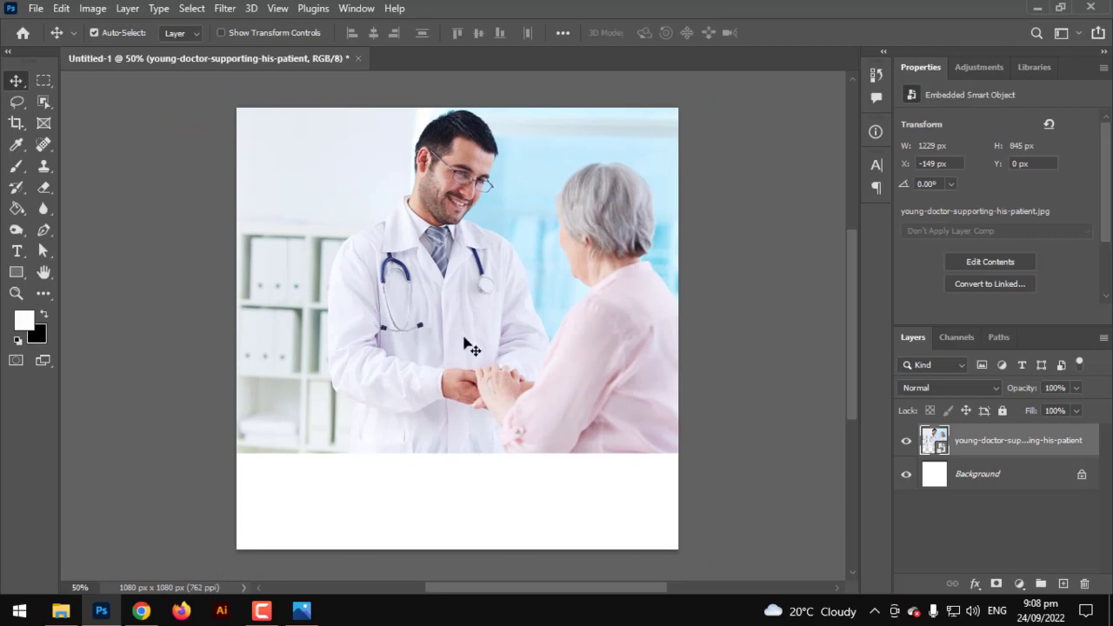
Add a layer mask to the doctor photo and fill it with black.
{"action": "scroll", "coordinate": [464, 341], "scroll_direction": "up", "scroll_amount": 1}
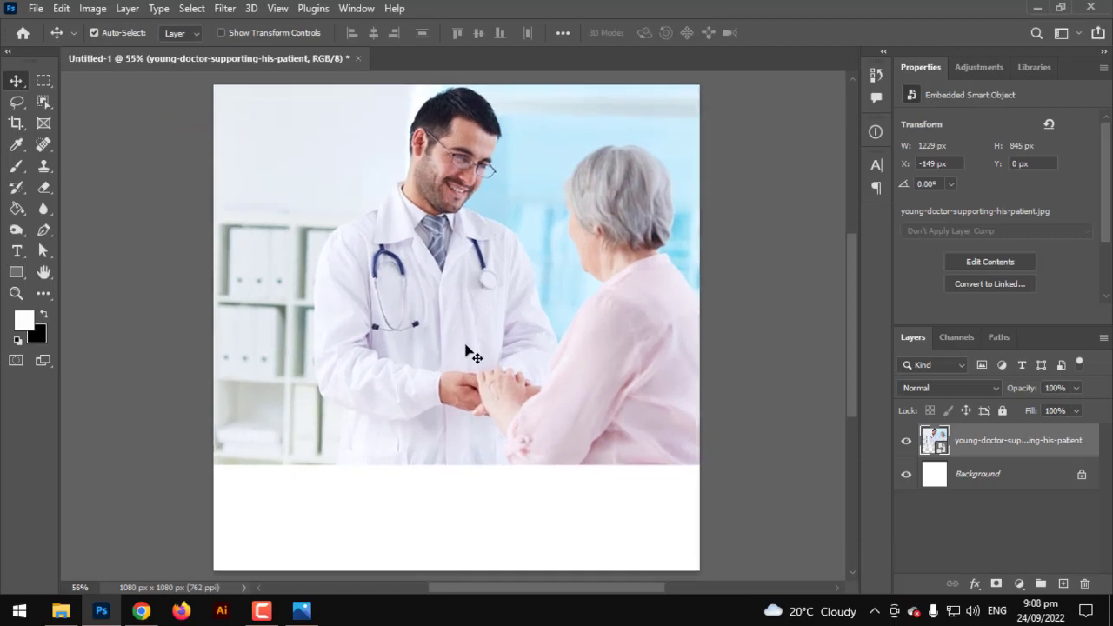
{"action": "left_click", "coordinate": [997, 583]}
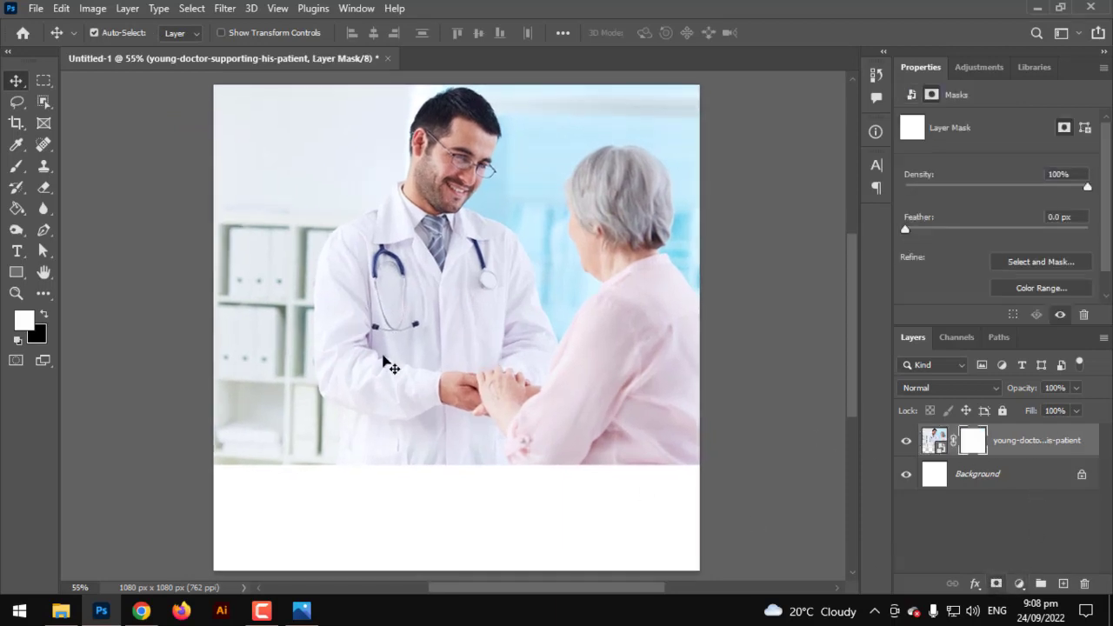
{"action": "left_click", "coordinate": [18, 209]}
{"action": "left_click", "coordinate": [43, 315]}
{"action": "left_click", "coordinate": [357, 358]}
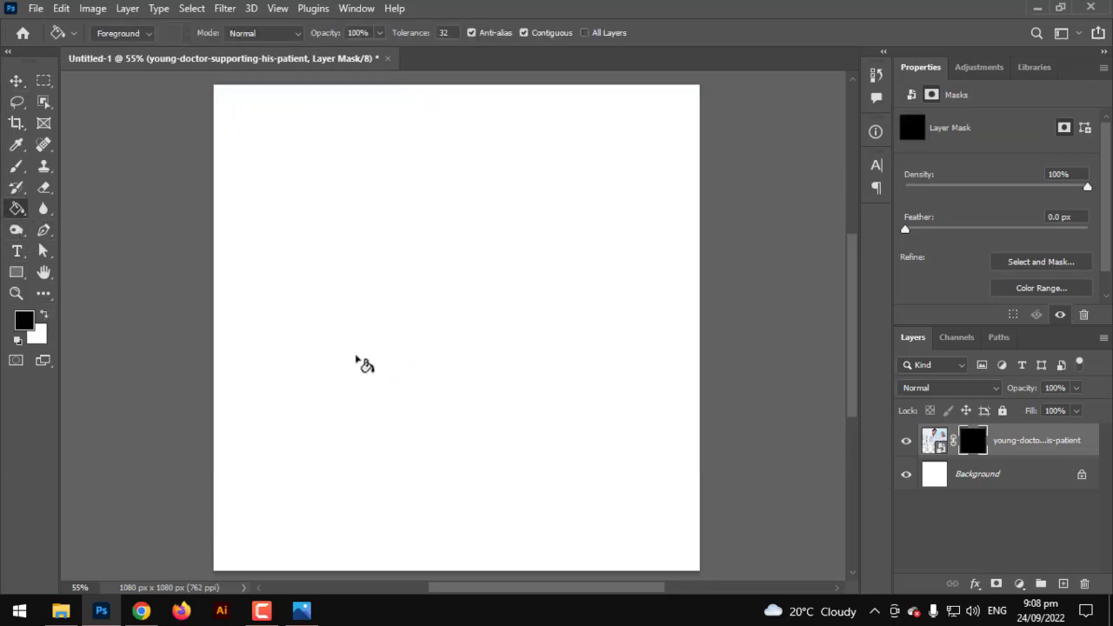
Draw a gradient on the mask so the photo's bottom fades into white.
{"action": "left_click", "coordinate": [43, 312]}
{"action": "right_click", "coordinate": [19, 209]}
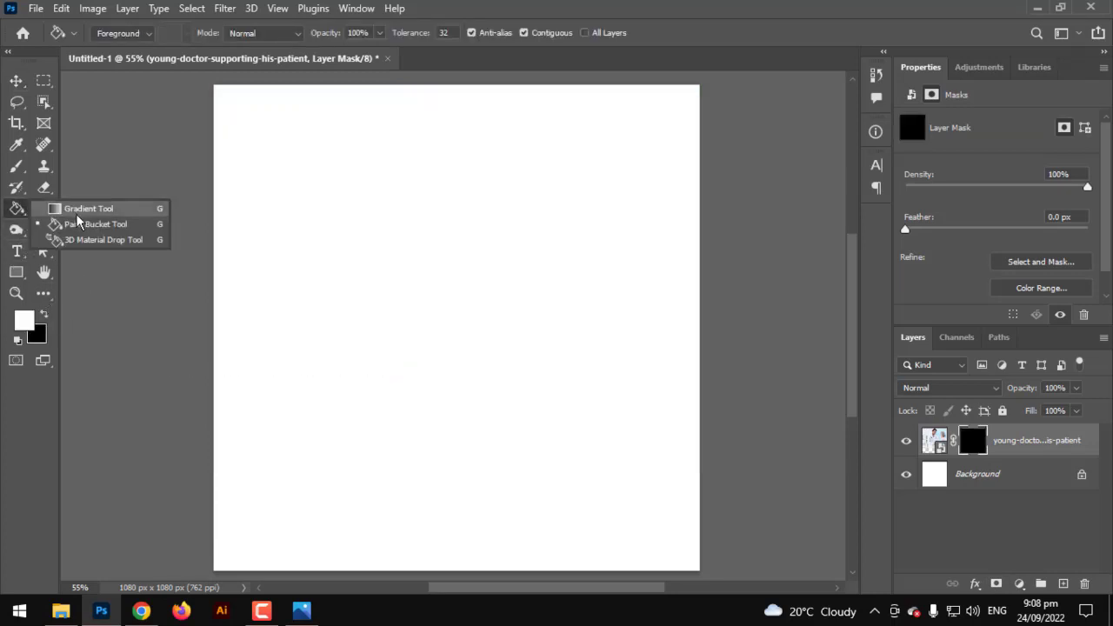
{"action": "left_click", "coordinate": [77, 212]}
{"action": "left_click_drag", "start_coordinate": [426, 74], "coordinate": [429, 373]}
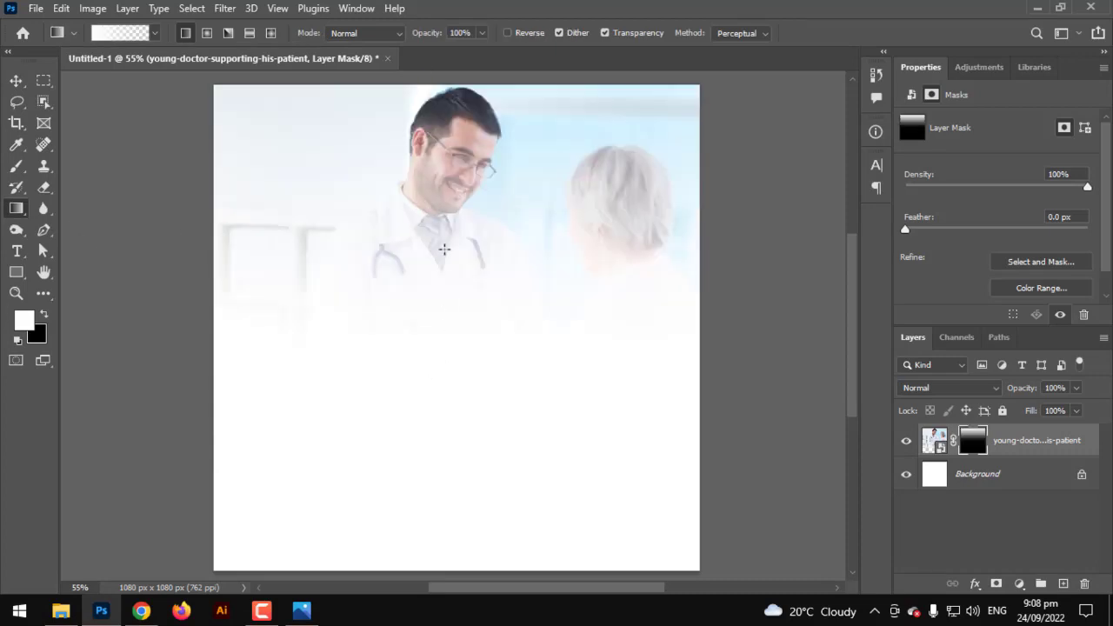
{"action": "left_click_drag", "start_coordinate": [420, 92], "coordinate": [426, 534]}
{"action": "left_click_drag", "start_coordinate": [427, 270], "coordinate": [430, 526]}
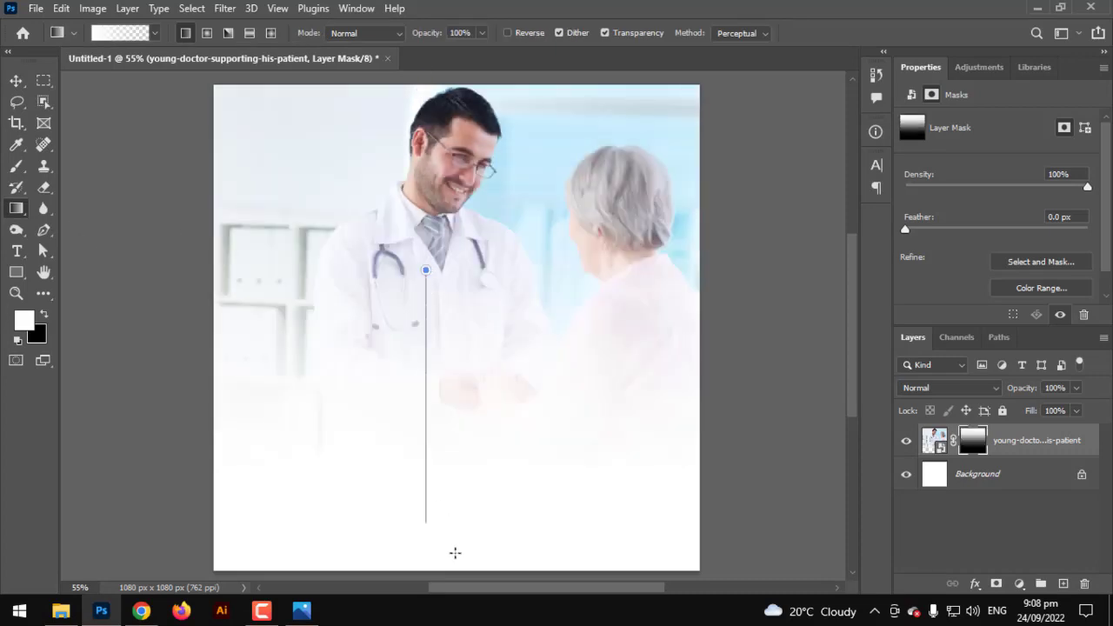
{"action": "left_click", "coordinate": [441, 485], "text": "alt"}
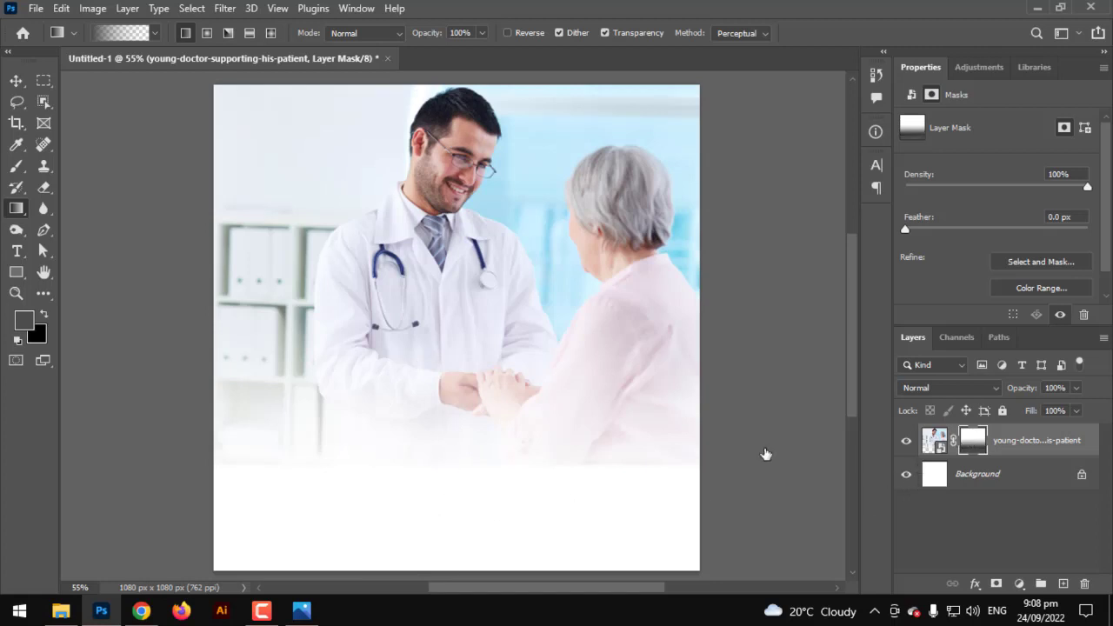
{"action": "left_click", "coordinate": [18, 342]}
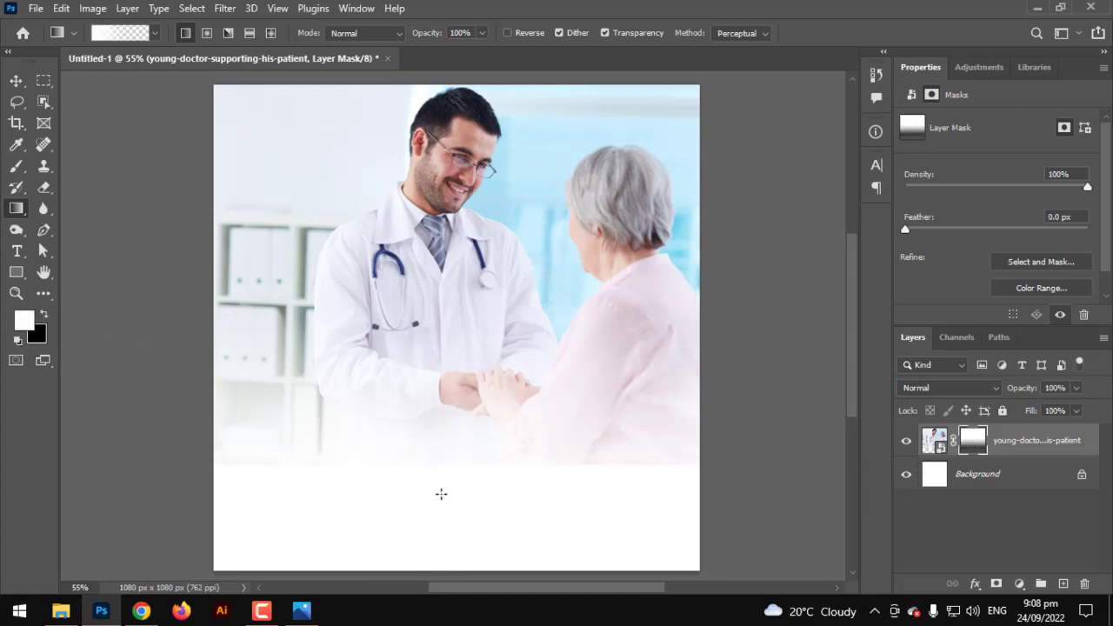
{"action": "left_click", "coordinate": [44, 315]}
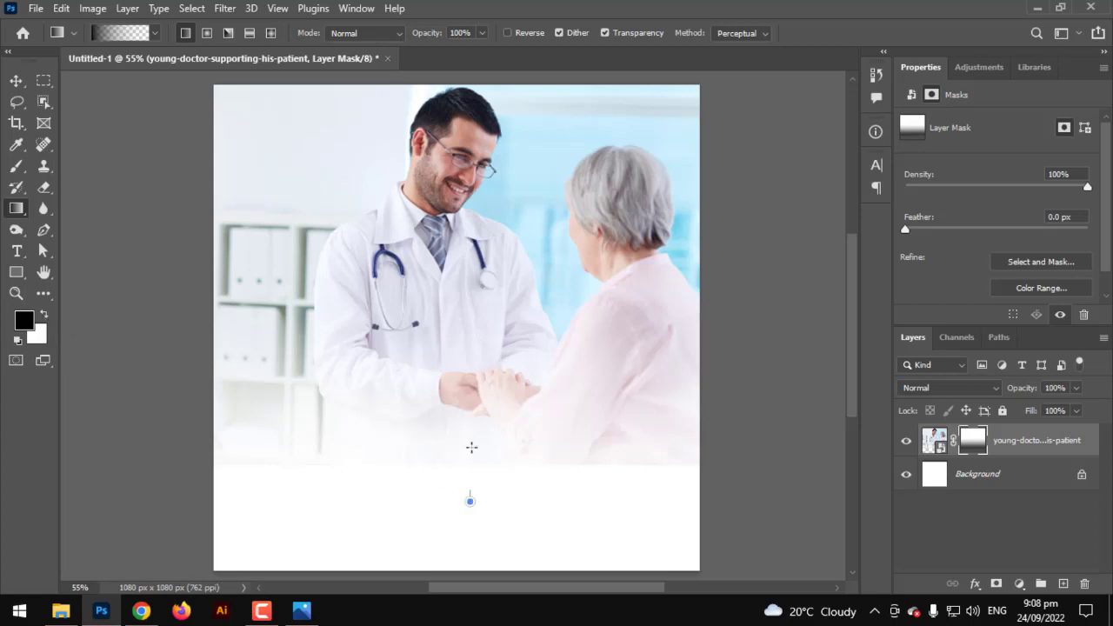
{"action": "left_click_drag", "start_coordinate": [471, 447], "coordinate": [491, 461]}
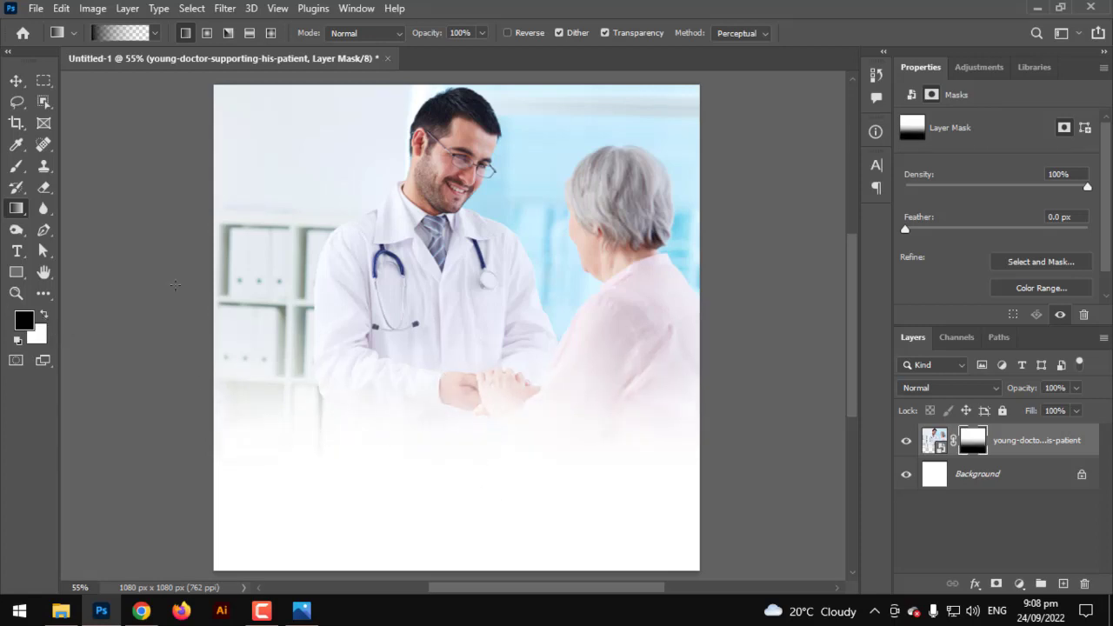
Add a light blue gradient fill layer and move it beneath the doctor photo.
{"action": "left_click", "coordinate": [16, 80]}
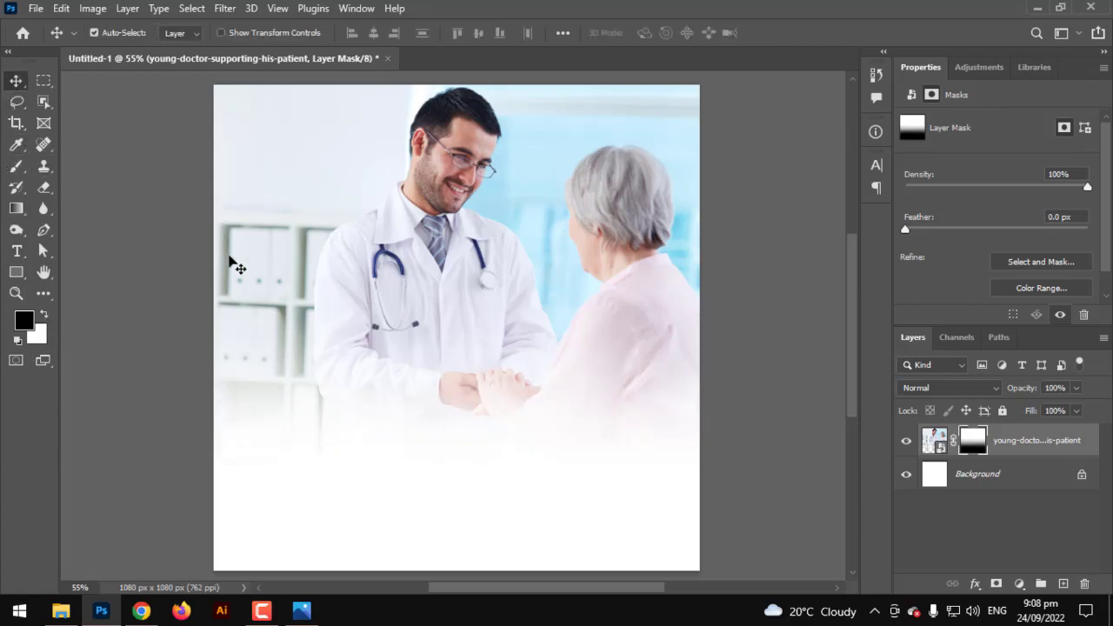
{"action": "scroll", "coordinate": [233, 262], "scroll_direction": "down", "scroll_amount": 1}
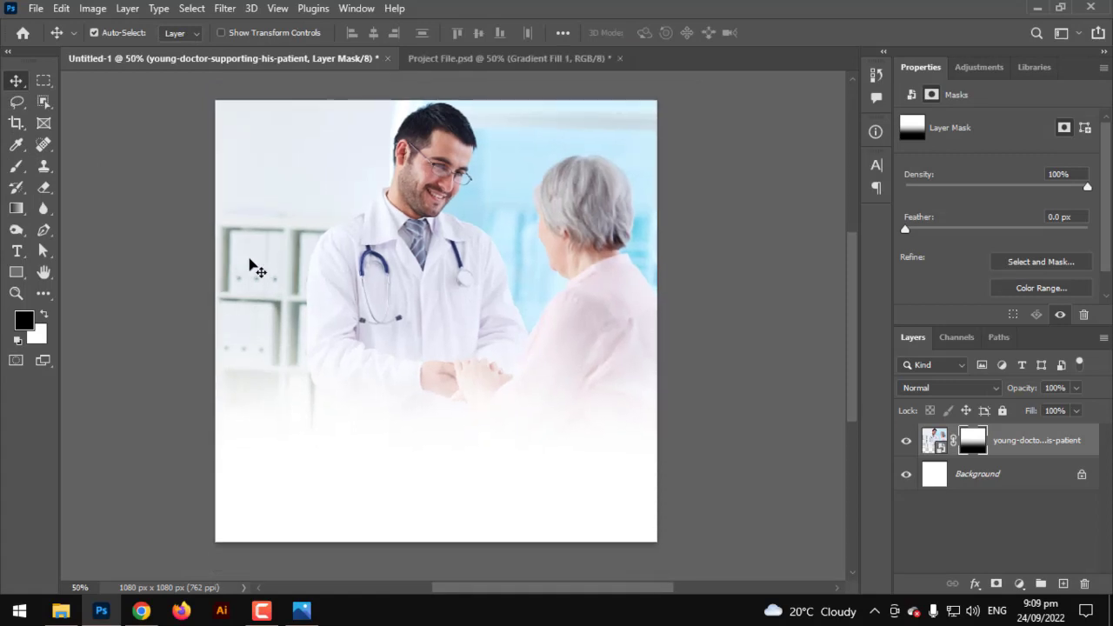
{"action": "left_click", "coordinate": [1020, 584]}
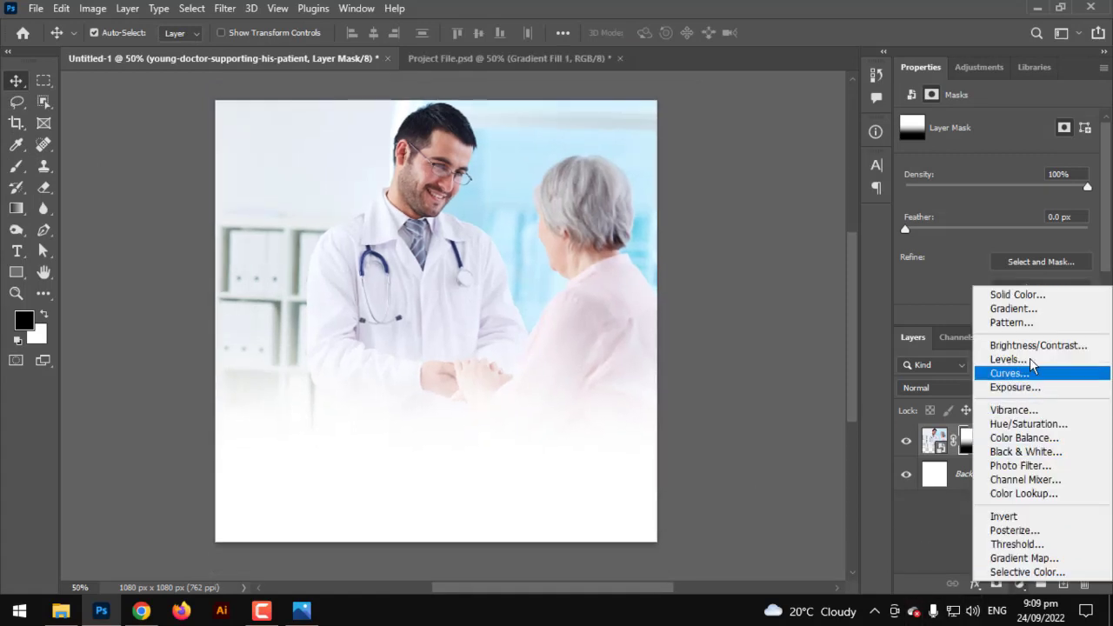
{"action": "left_click", "coordinate": [1011, 308]}
{"action": "left_click", "coordinate": [898, 144]}
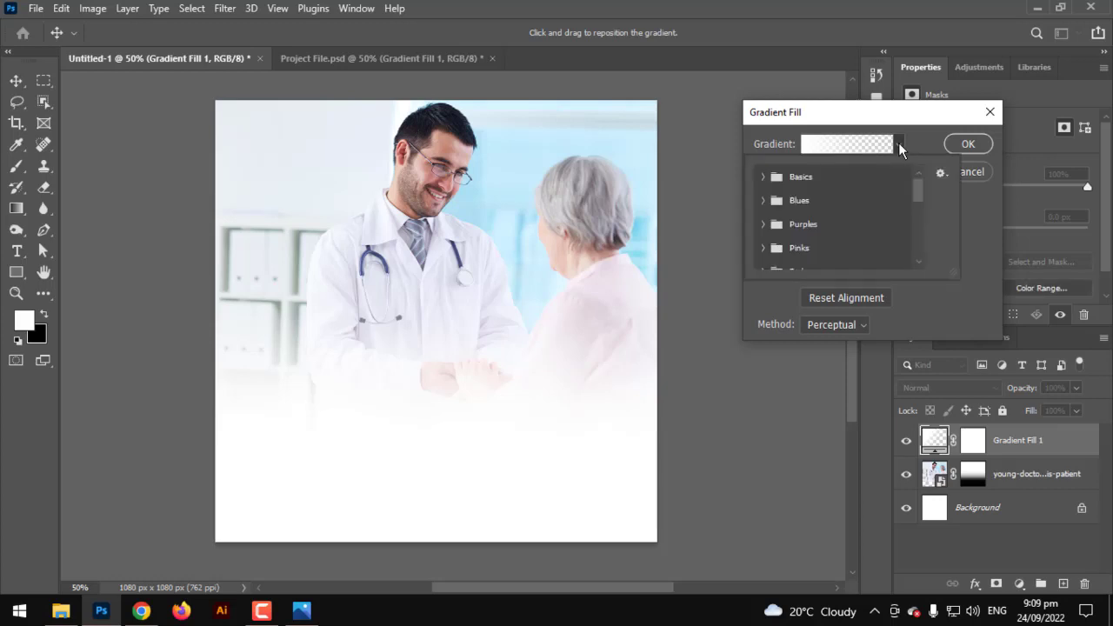
{"action": "scroll", "coordinate": [844, 253], "scroll_direction": "down", "scroll_amount": 2}
{"action": "scroll", "coordinate": [852, 251], "scroll_direction": "down", "scroll_amount": 3}
{"action": "scroll", "coordinate": [860, 250], "scroll_direction": "down", "scroll_amount": 3}
{"action": "scroll", "coordinate": [863, 253], "scroll_direction": "down", "scroll_amount": 1}
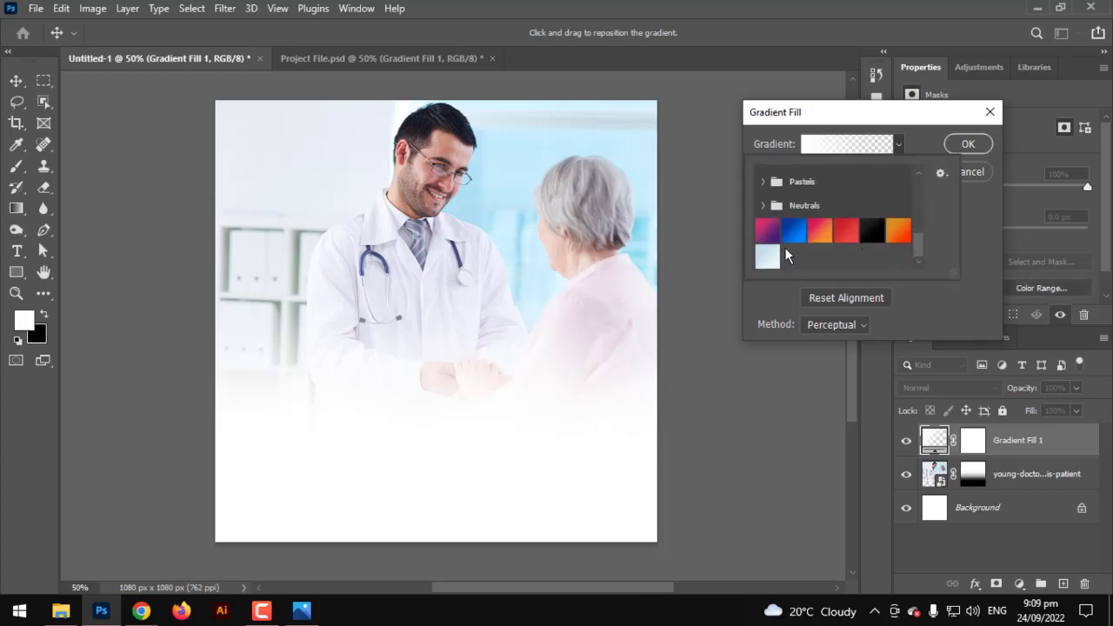
{"action": "left_click", "coordinate": [770, 257]}
{"action": "left_click", "coordinate": [965, 144]}
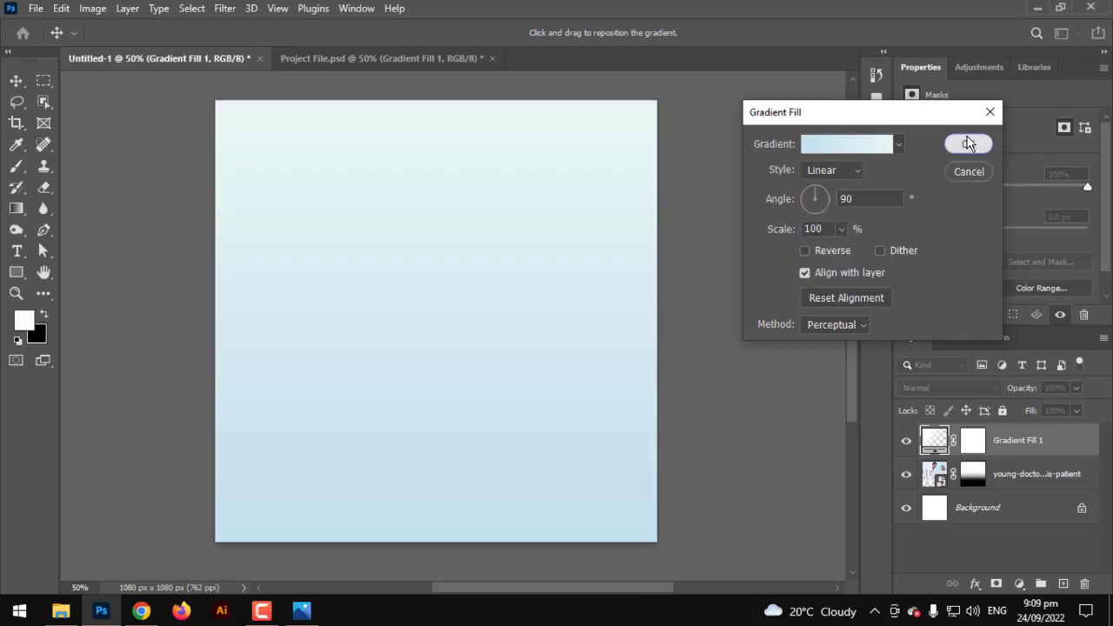
{"action": "left_click_drag", "start_coordinate": [1017, 448], "coordinate": [968, 522]}
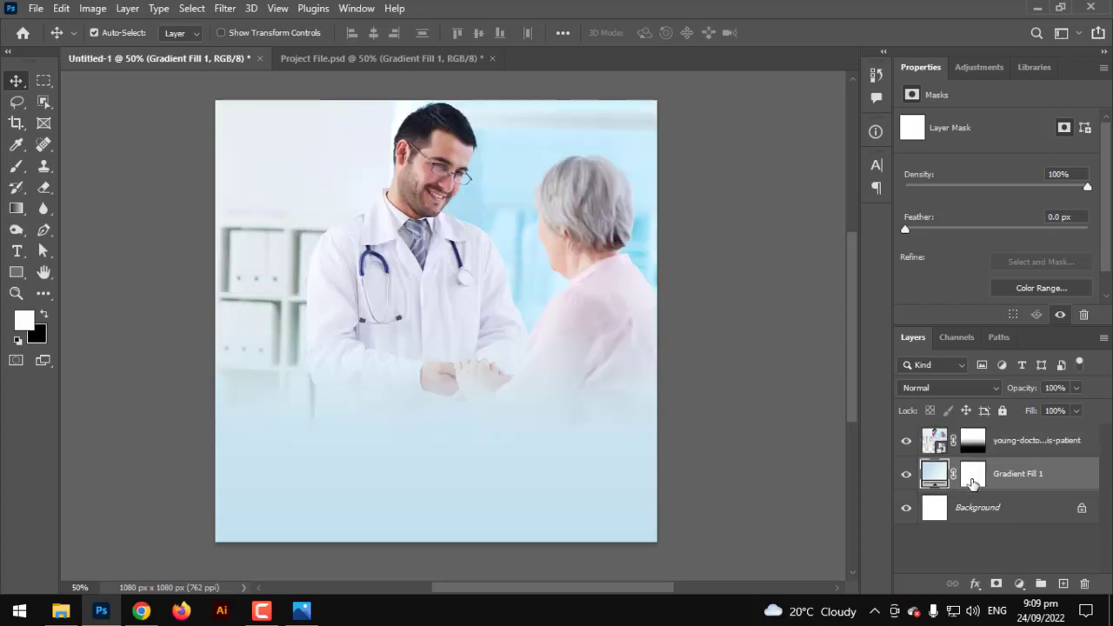
Set the gradient fill's angle to 0° and reverse it.
{"action": "double_click", "coordinate": [934, 476]}
{"action": "left_click_drag", "start_coordinate": [820, 202], "coordinate": [916, 198]}
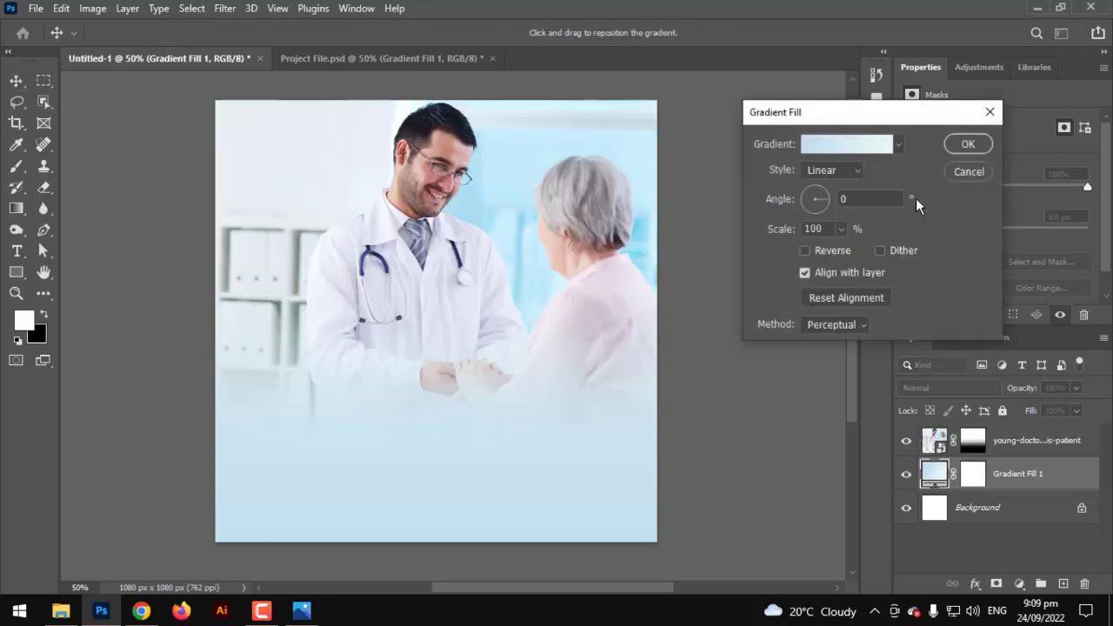
{"action": "left_click", "coordinate": [829, 250]}
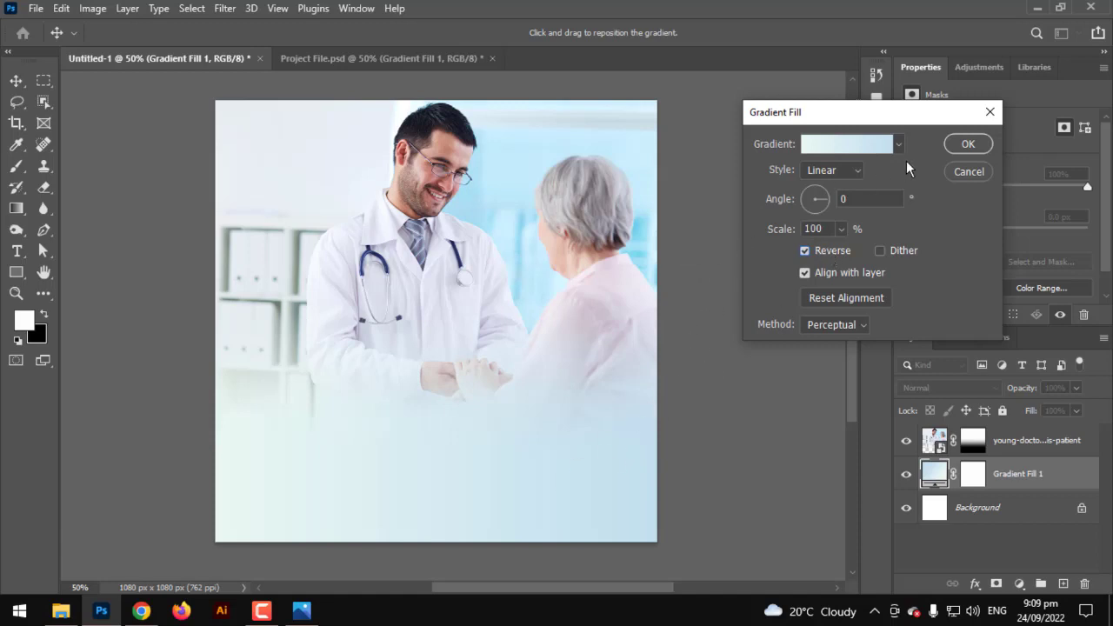
{"action": "left_click", "coordinate": [965, 144]}
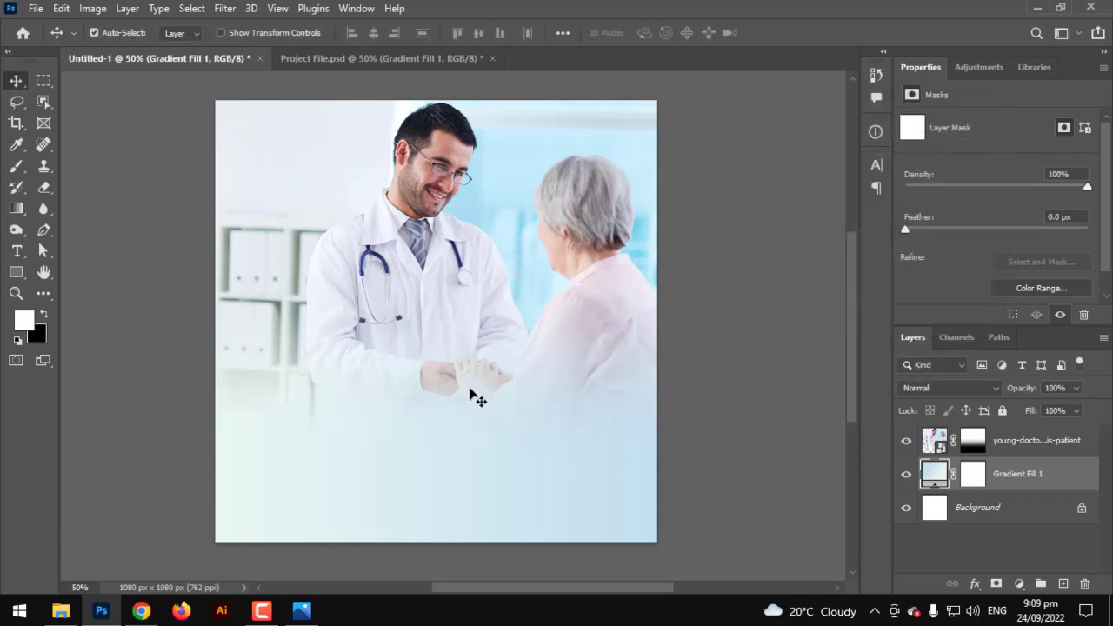
Draw a 559 × 201 px rectangle at the lower right above the photo, with no stroke.
{"action": "key", "text": "shift+g"}
{"action": "left_click", "coordinate": [16, 272]}
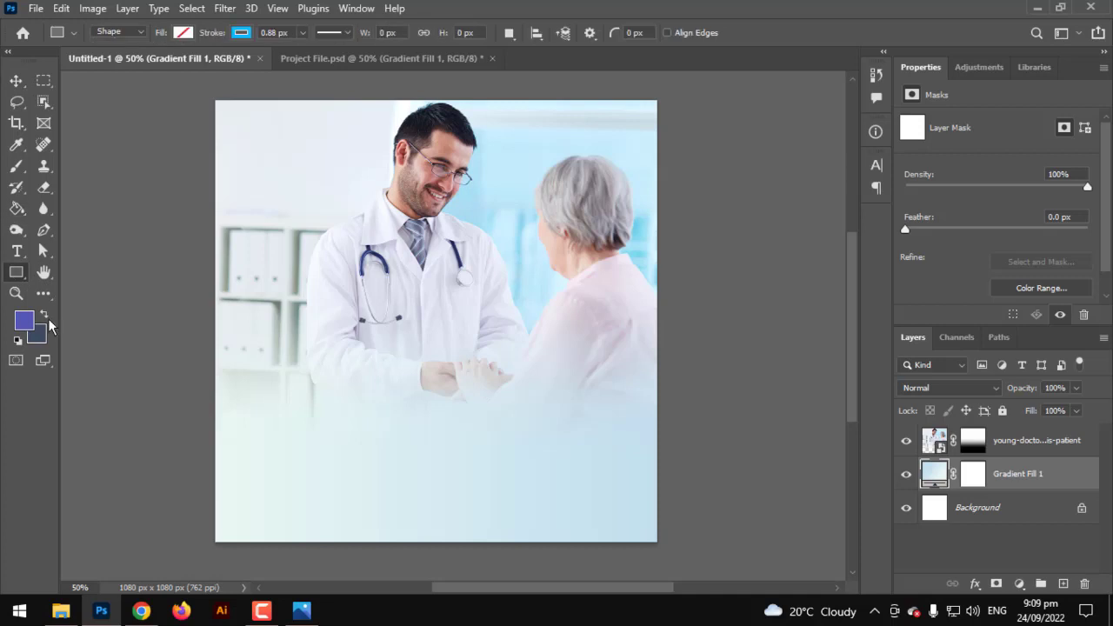
{"action": "left_click", "coordinate": [1047, 447]}
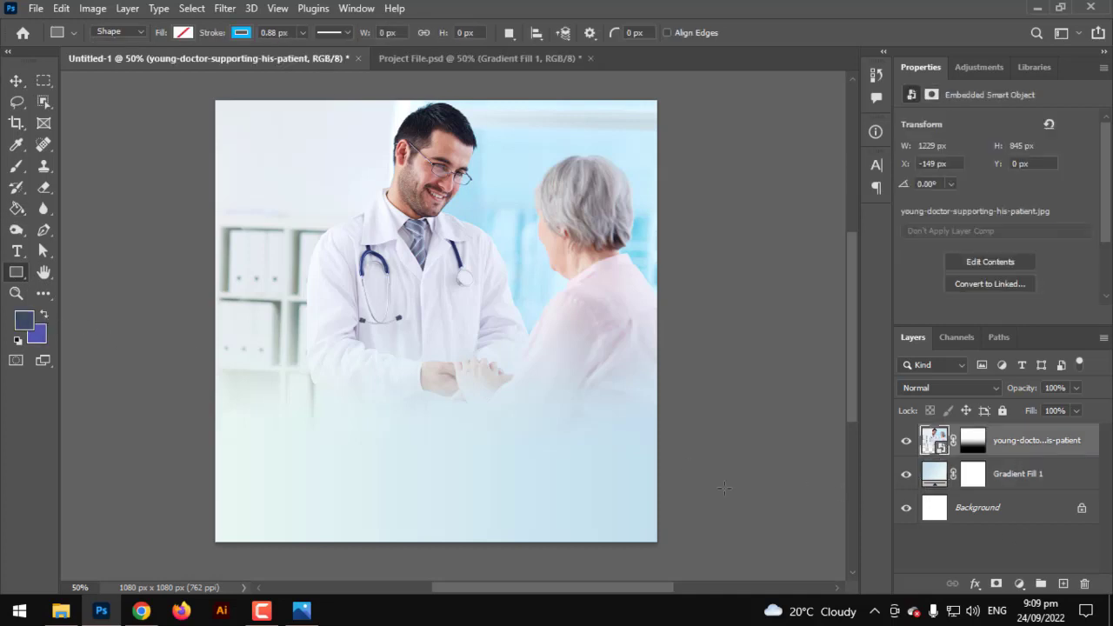
{"action": "left_click_drag", "start_coordinate": [652, 395], "coordinate": [422, 475]}
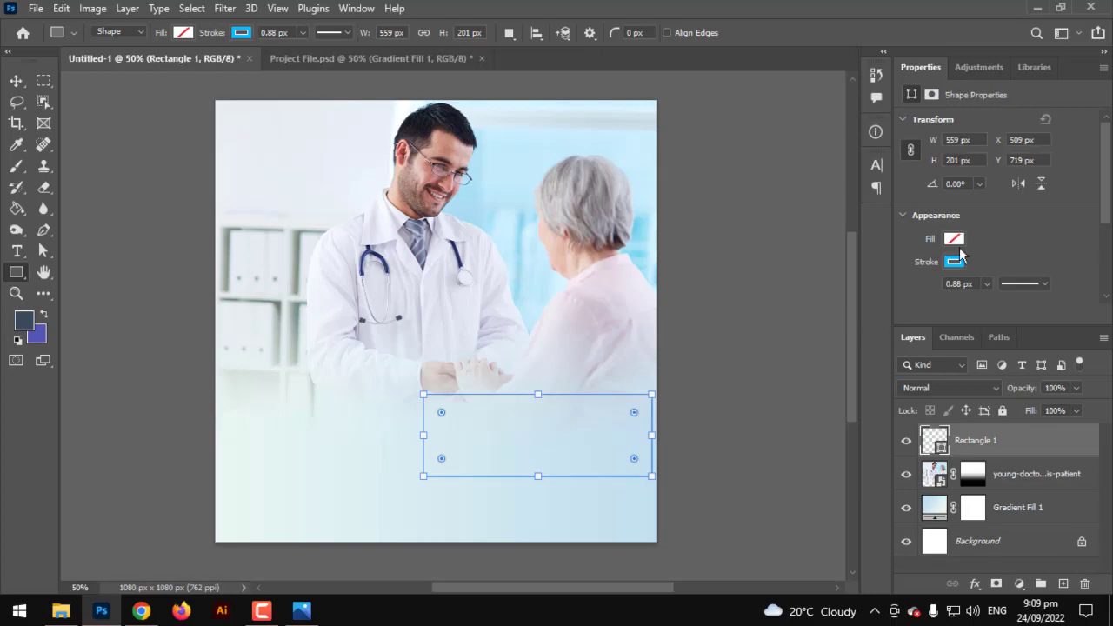
{"action": "left_click", "coordinate": [956, 262]}
{"action": "left_click", "coordinate": [895, 293]}
Fill the rectangle with dark navy and move it right to the canvas edge.
{"action": "left_click", "coordinate": [954, 238]}
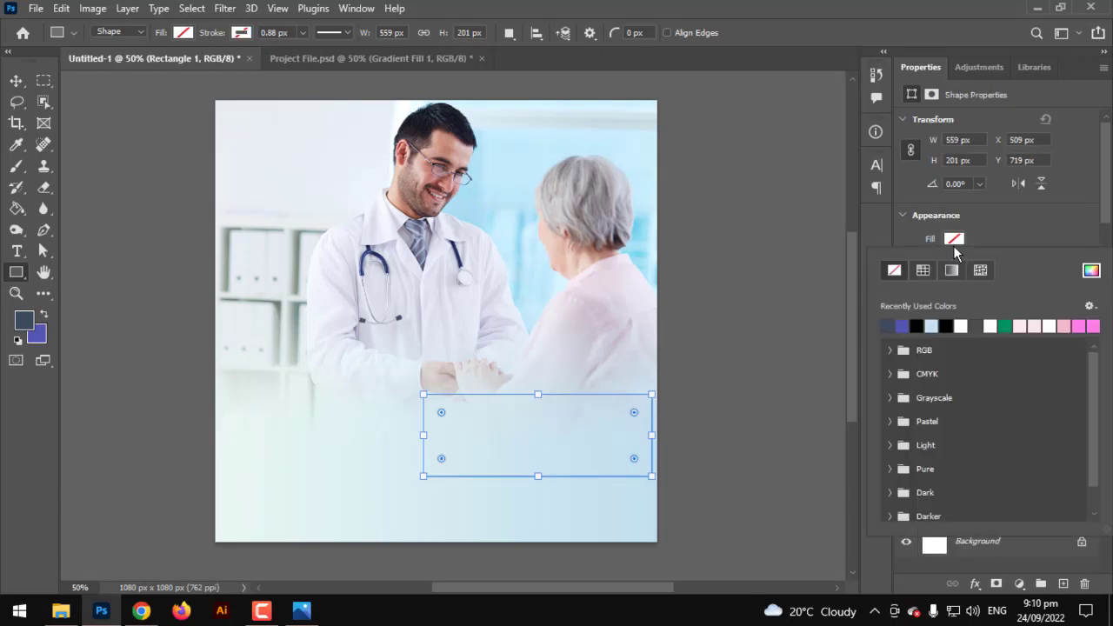
{"action": "left_click", "coordinate": [980, 270]}
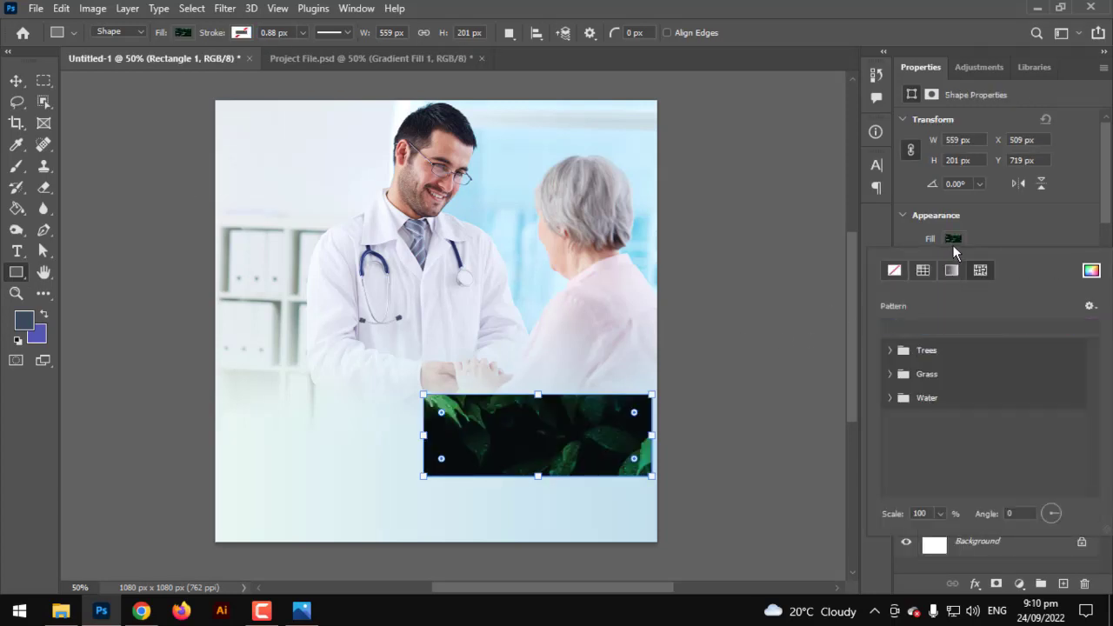
{"action": "left_click", "coordinate": [894, 270]}
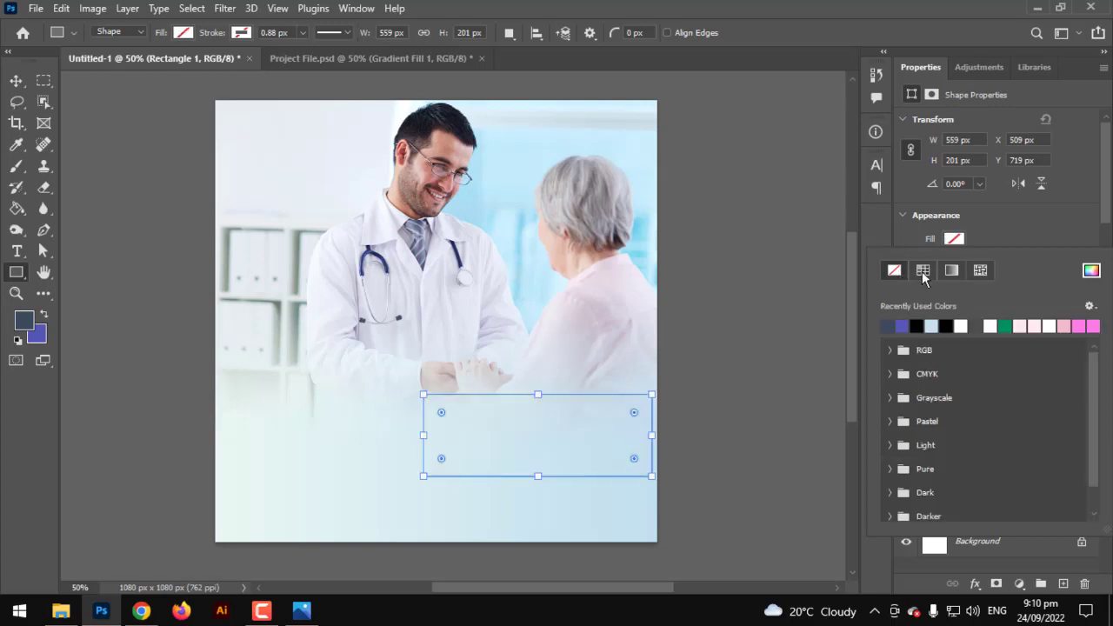
{"action": "left_click", "coordinate": [888, 326]}
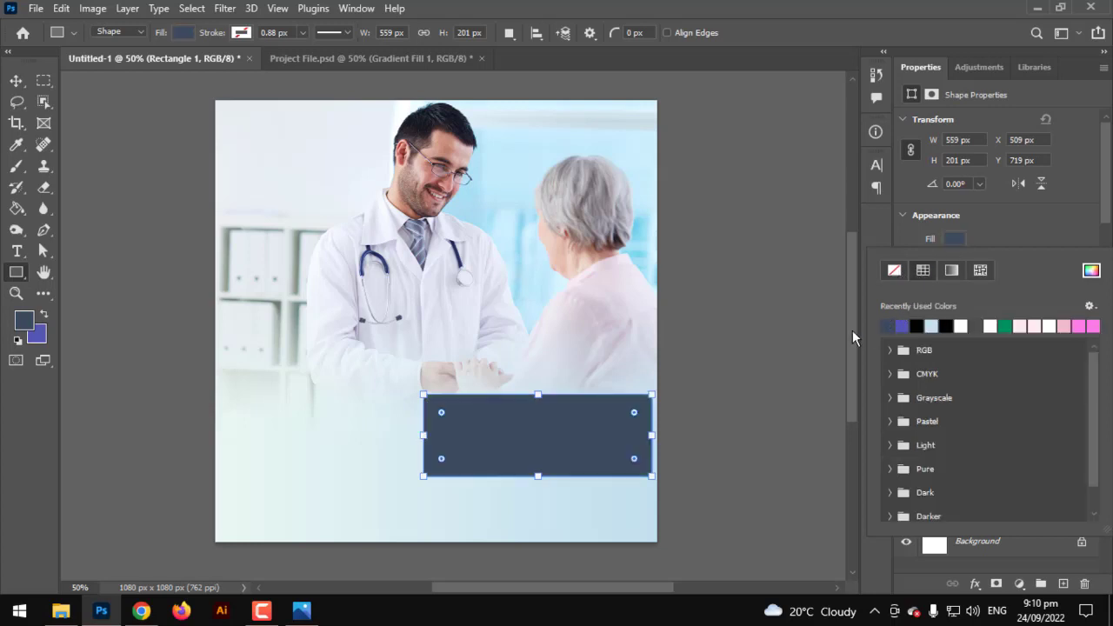
{"action": "left_click", "coordinate": [426, 398]}
{"action": "left_click_drag", "start_coordinate": [426, 399], "coordinate": [466, 399]}
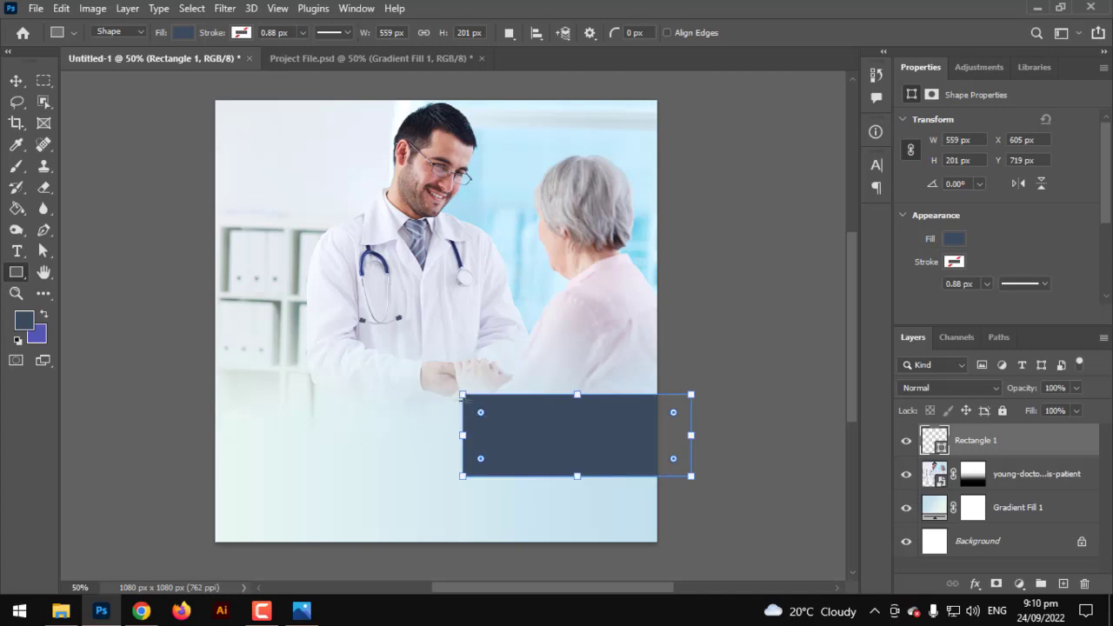
Try skewing and shortening the rectangle, then undo it back to a plain rectangle.
{"action": "left_click", "coordinate": [16, 80]}
{"action": "left_click_drag", "start_coordinate": [417, 311], "coordinate": [522, 369]}
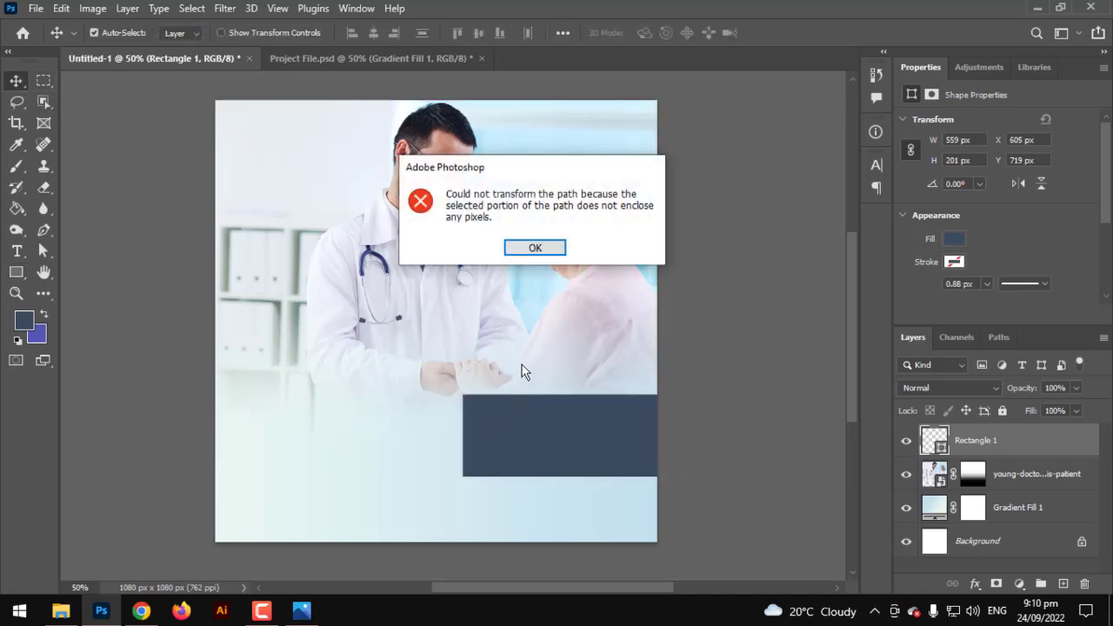
{"action": "left_click", "coordinate": [535, 248]}
{"action": "key", "text": "ctrl+t"}
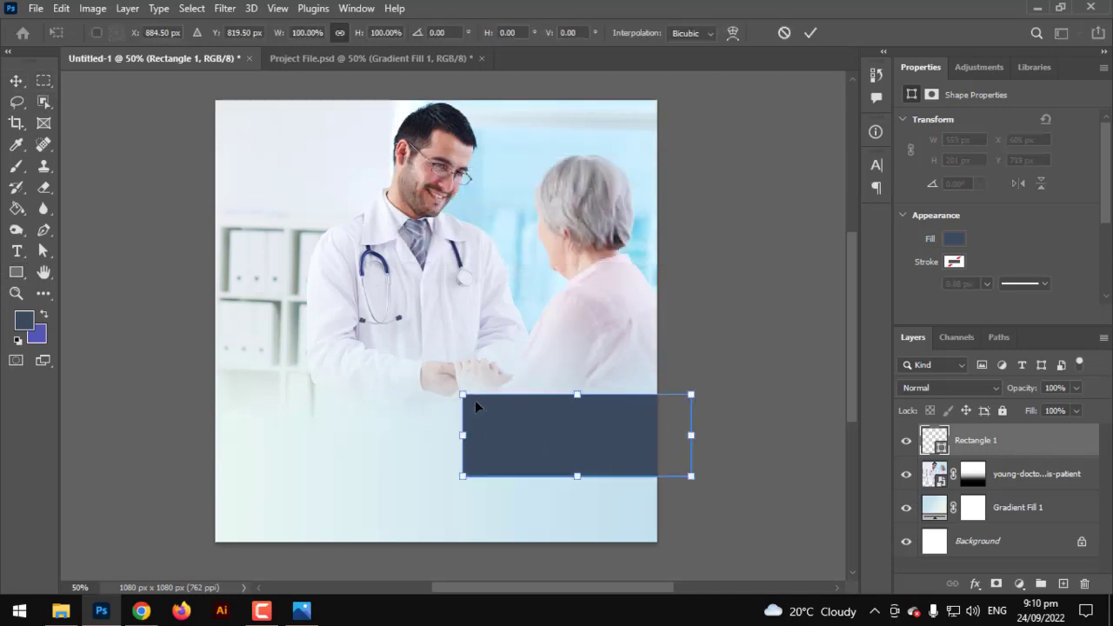
{"action": "left_click_drag", "start_coordinate": [468, 401], "coordinate": [511, 395]}
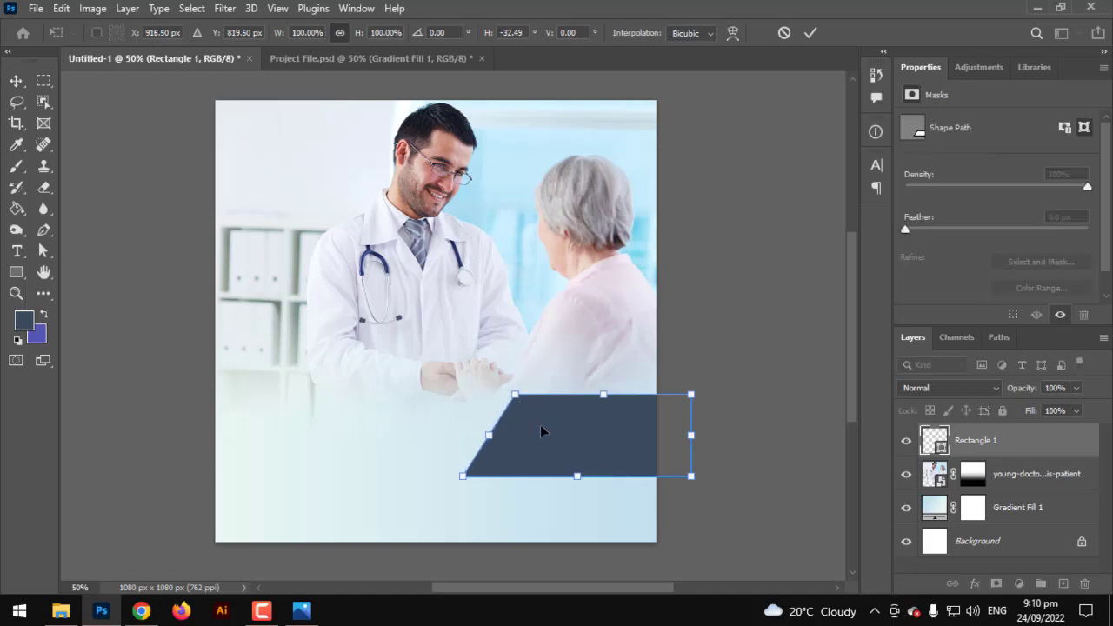
{"action": "mouse_move", "coordinate": [542, 429]}
{"action": "left_mouse_down"}
{"action": "mouse_move", "coordinate": [492, 451]}
{"action": "mouse_move", "coordinate": [506, 451]}
{"action": "mouse_move", "coordinate": [441, 453]}
{"action": "left_mouse_up"}
{"action": "key", "text": "Return"}
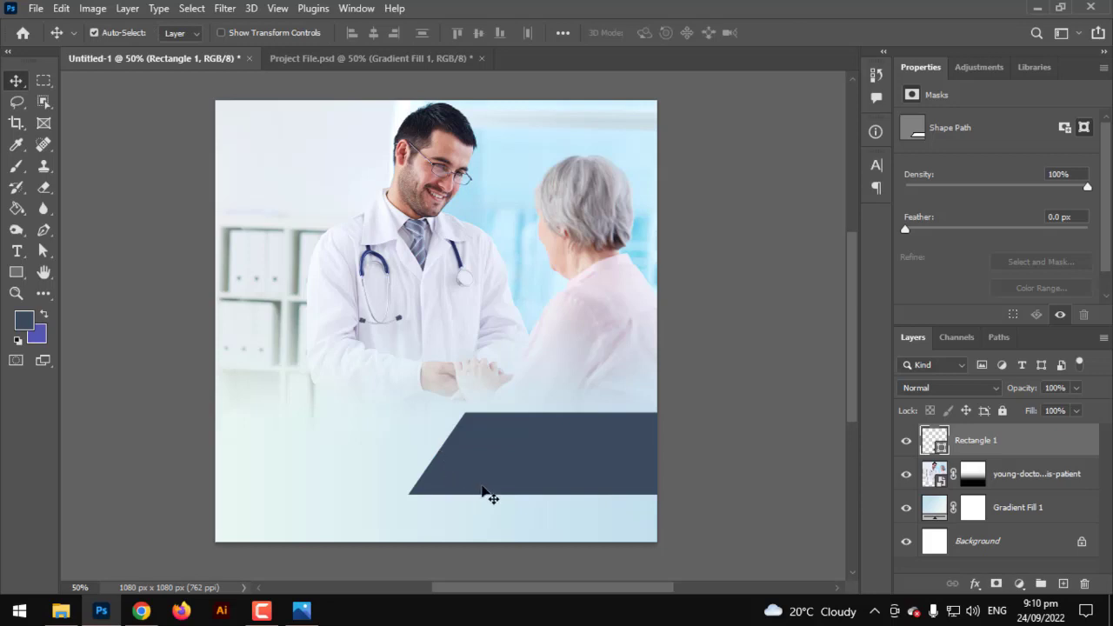
{"action": "key", "text": "ctrl+t"}
{"action": "left_click_drag", "start_coordinate": [532, 494], "coordinate": [533, 481]}
{"action": "key", "text": "ctrl+z"}
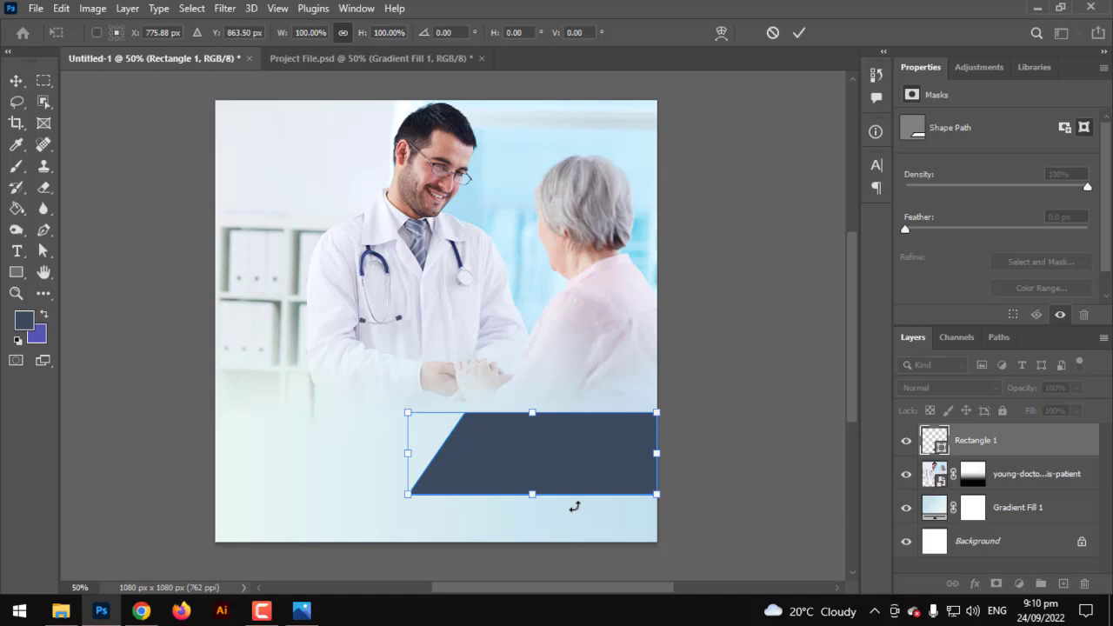
{"action": "key", "text": "Escape"}
{"action": "key", "text": "ctrl+z"}
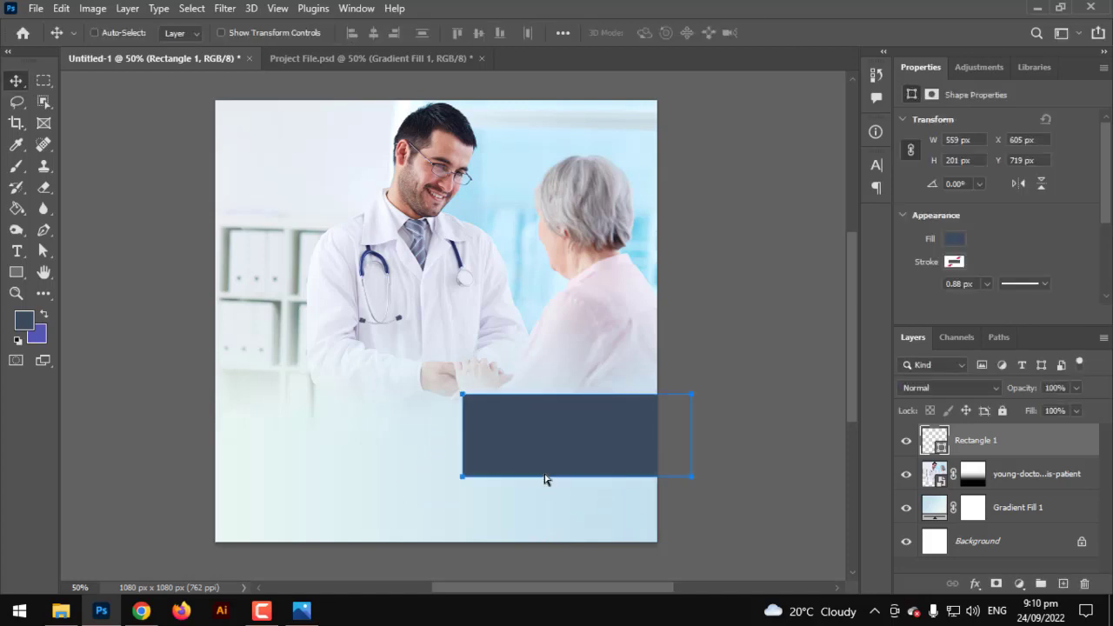
Skew the top-left corner into a thinner slanted bar and accept conversion to a path.
{"action": "key", "text": "ctrl+t"}
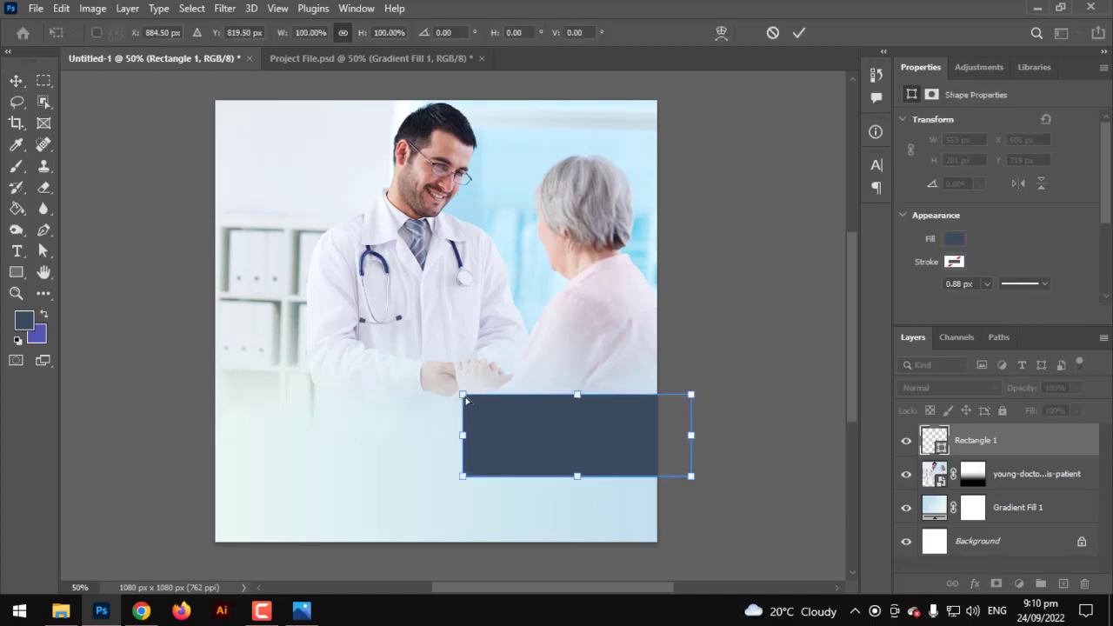
{"action": "left_click_drag", "start_coordinate": [465, 399], "coordinate": [518, 395]}
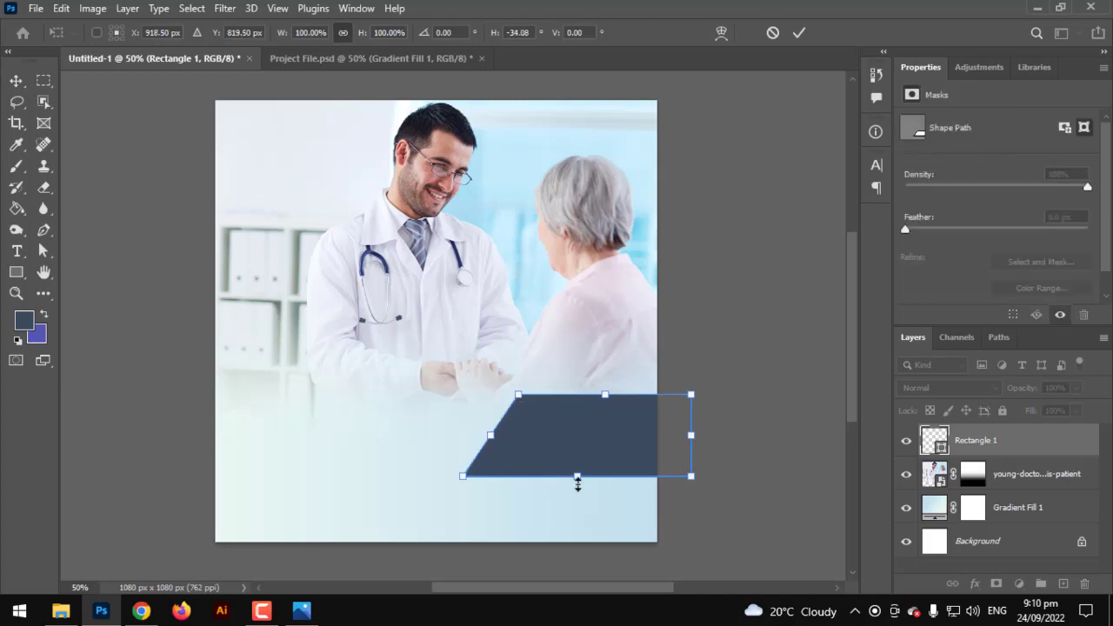
{"action": "mouse_move", "coordinate": [582, 475]}
{"action": "left_mouse_down"}
{"action": "mouse_move", "coordinate": [581, 460]}
{"action": "mouse_move", "coordinate": [549, 461]}
{"action": "left_mouse_up"}
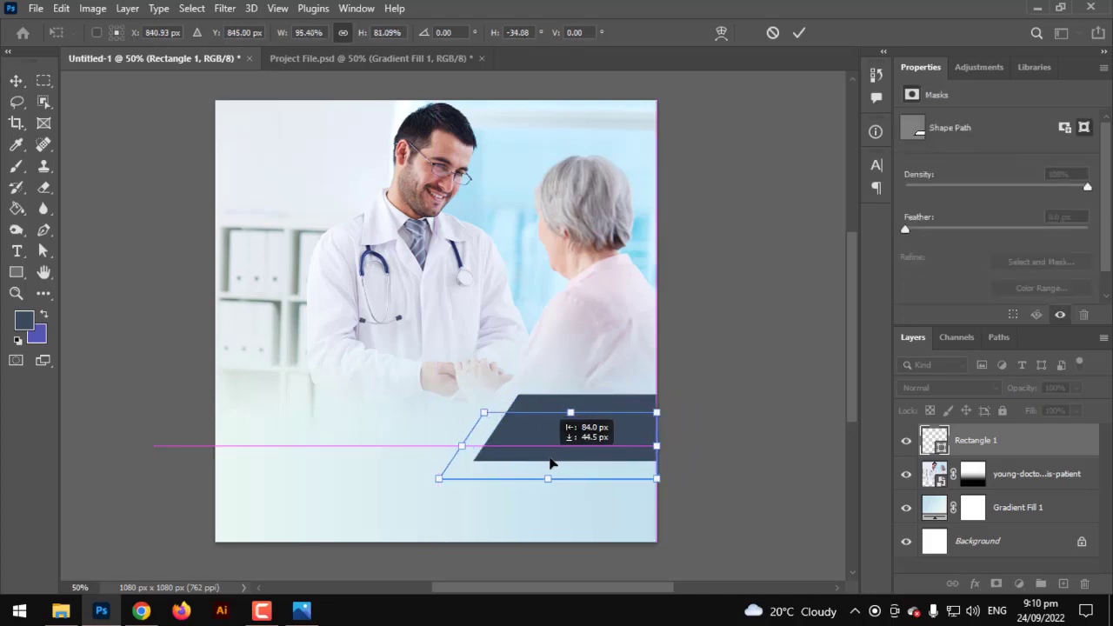
{"action": "key", "text": "Return"}
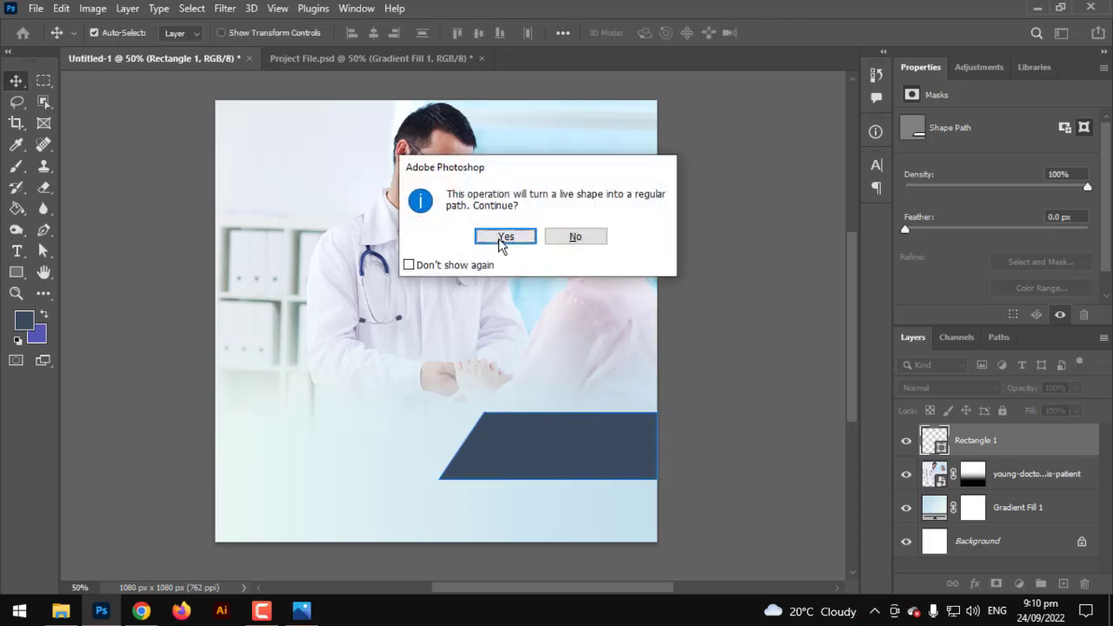
{"action": "left_click", "coordinate": [501, 240]}
{"action": "left_click", "coordinate": [730, 472]}
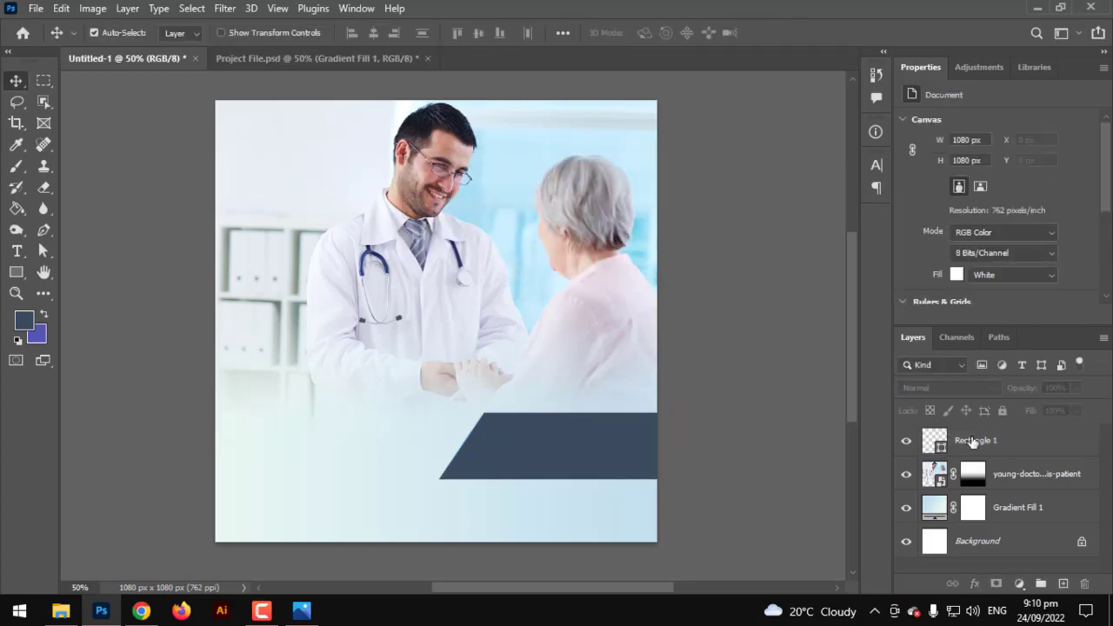
Duplicate Rectangle 1 and colour the copy blue 5656b6.
{"action": "right_click", "coordinate": [972, 441]}
{"action": "left_click", "coordinate": [788, 84]}
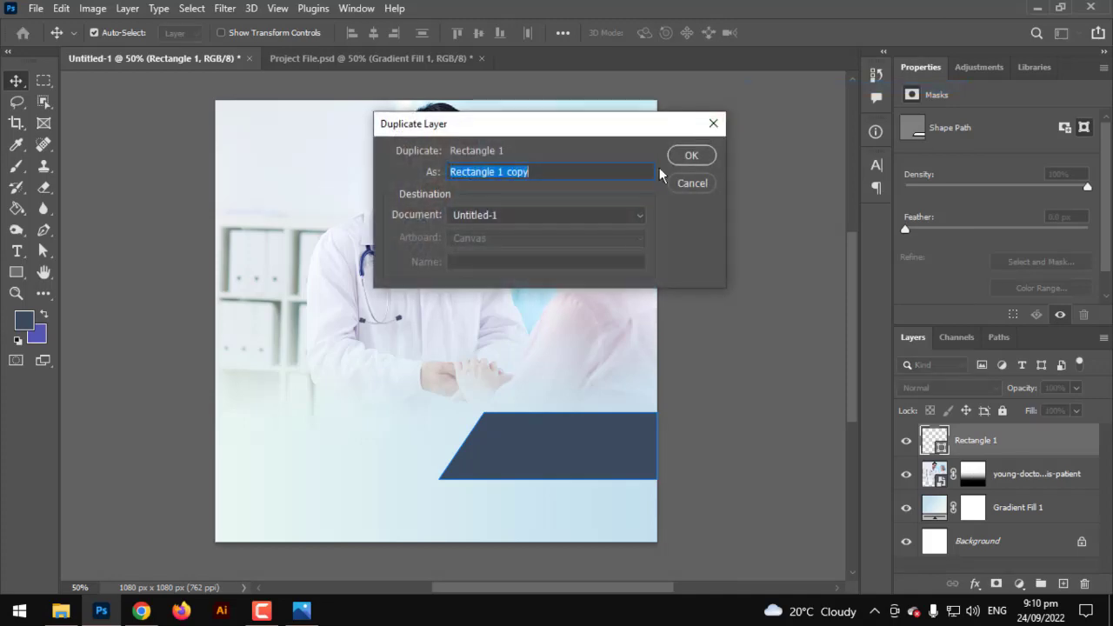
{"action": "left_click", "coordinate": [692, 156]}
{"action": "double_click", "coordinate": [933, 440]}
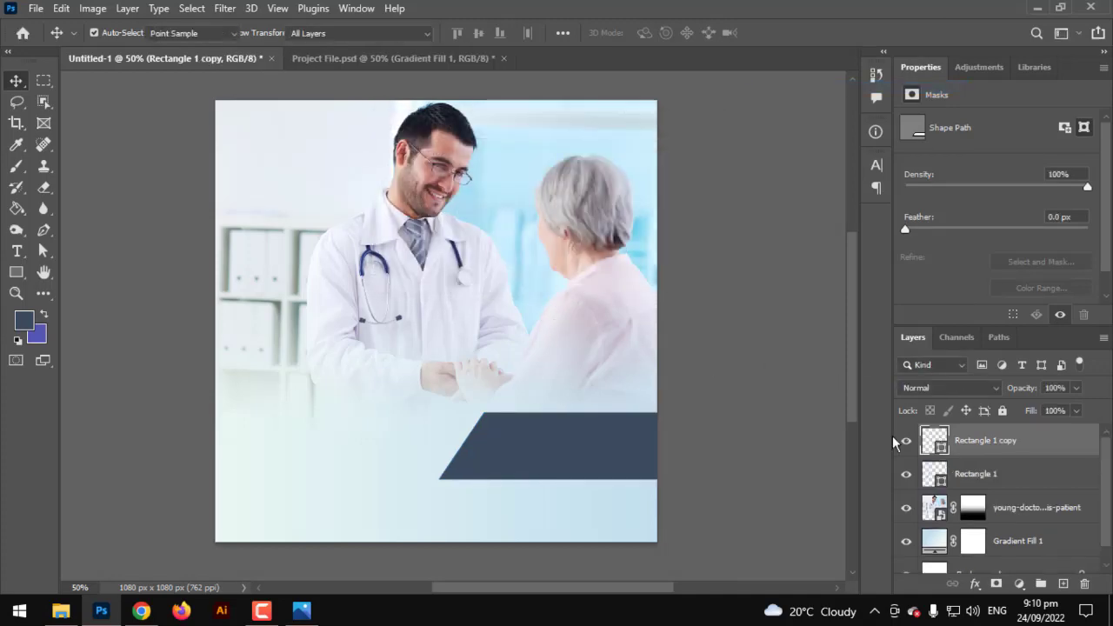
{"action": "left_click", "coordinate": [648, 230]}
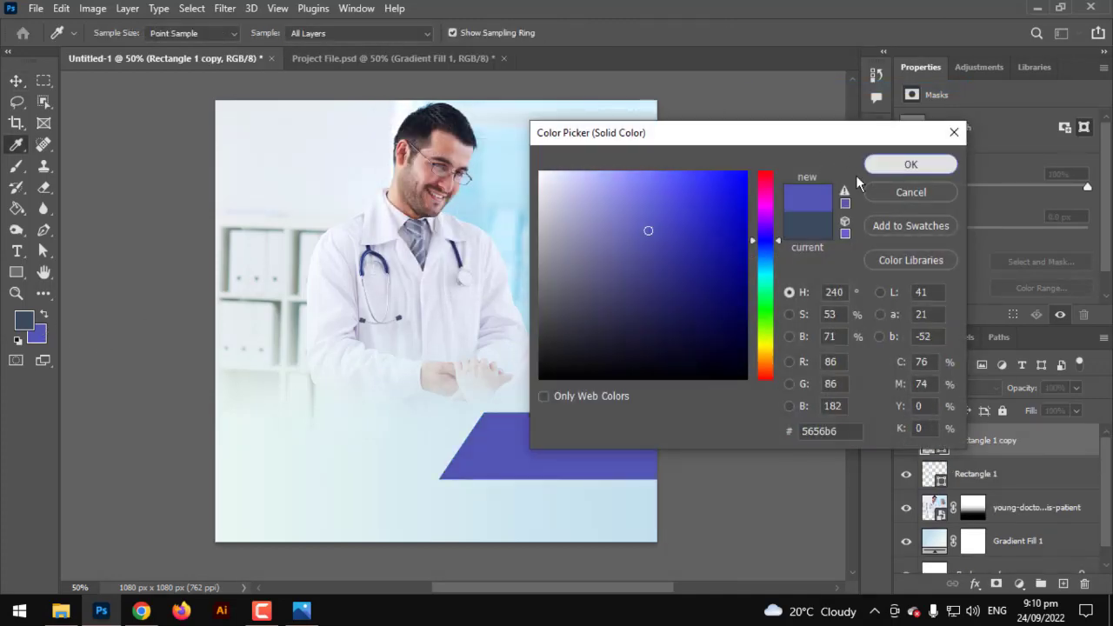
{"action": "left_click", "coordinate": [910, 164]}
Rotate the copy 180°, move it to the left edge, enlarge it and nudge it up.
{"action": "key", "text": "ctrl+t"}
{"action": "mouse_move", "coordinate": [708, 407]}
{"action": "left_mouse_down"}
{"action": "mouse_move", "coordinate": [497, 530]}
{"action": "mouse_move", "coordinate": [368, 484]}
{"action": "left_mouse_up"}
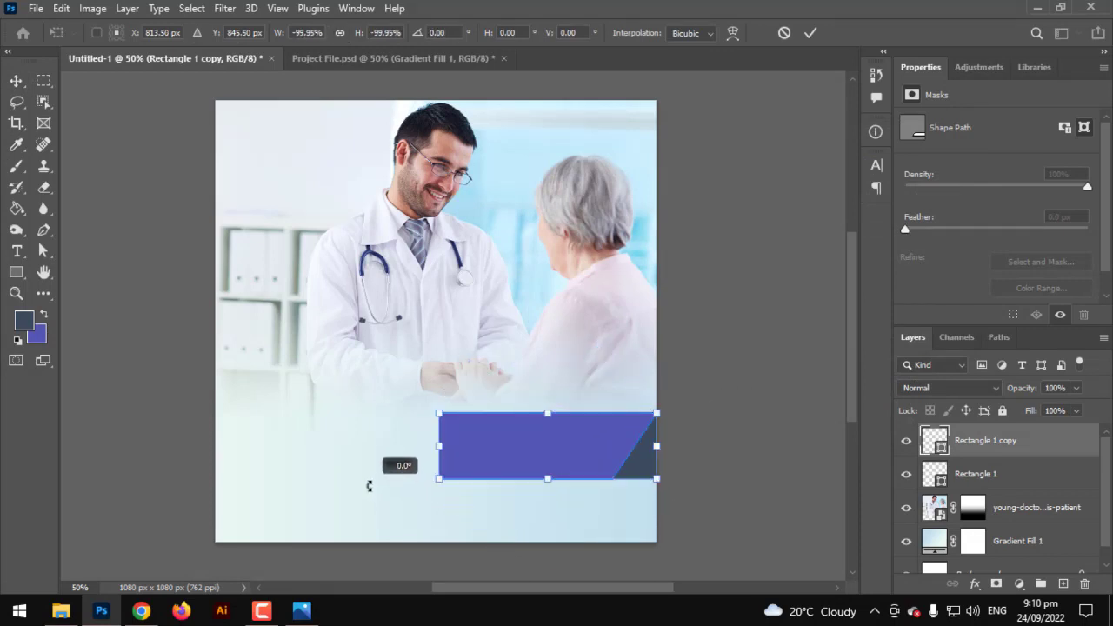
{"action": "left_click_drag", "start_coordinate": [507, 450], "coordinate": [277, 476]}
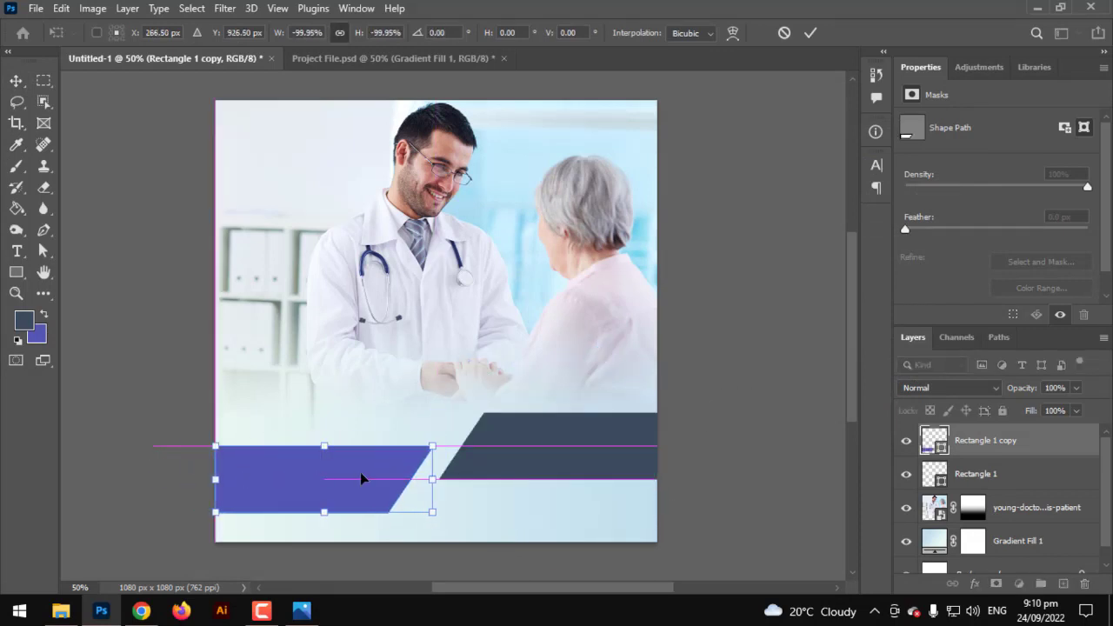
{"action": "left_click_drag", "start_coordinate": [432, 446], "coordinate": [469, 420]}
{"action": "key", "text": "Return"}
{"action": "scroll", "coordinate": [402, 479], "scroll_direction": "up", "scroll_amount": 3}
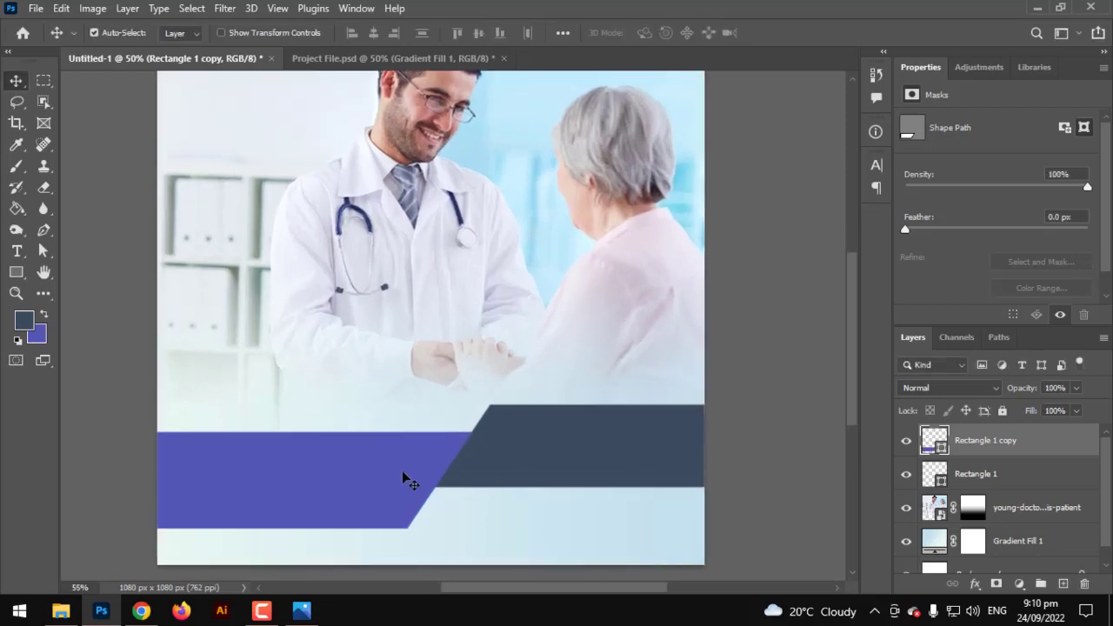
{"action": "scroll", "coordinate": [551, 442], "scroll_direction": "up", "scroll_amount": 2}
{"action": "left_click_drag", "start_coordinate": [536, 468], "coordinate": [531, 464]}
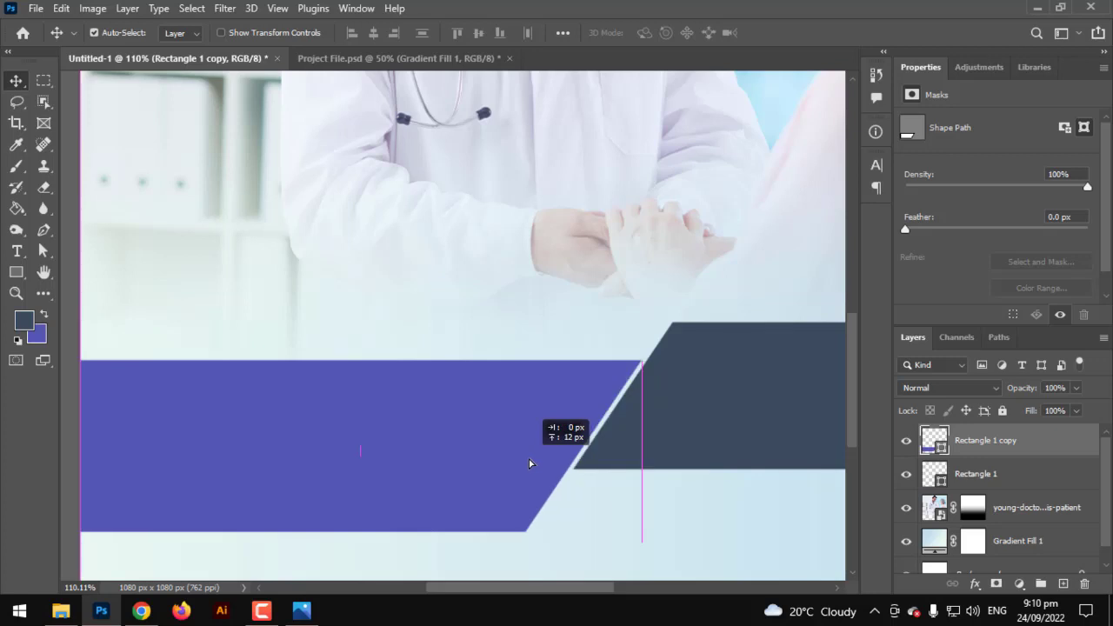
{"action": "left_click_drag", "start_coordinate": [531, 464], "coordinate": [541, 472]}
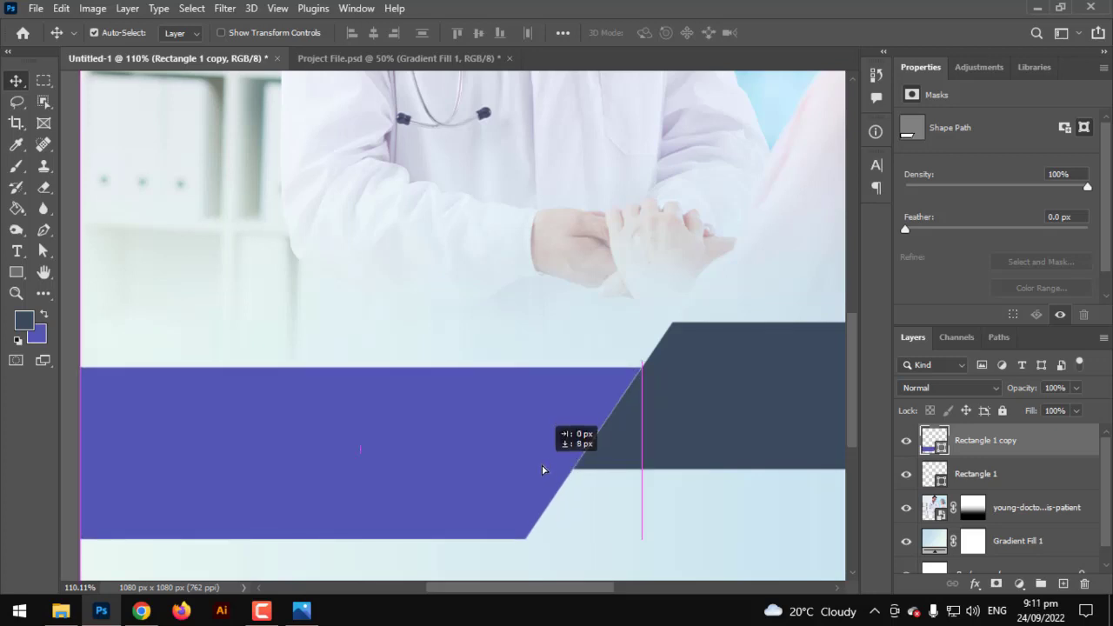
{"action": "key", "text": "ctrl+0"}
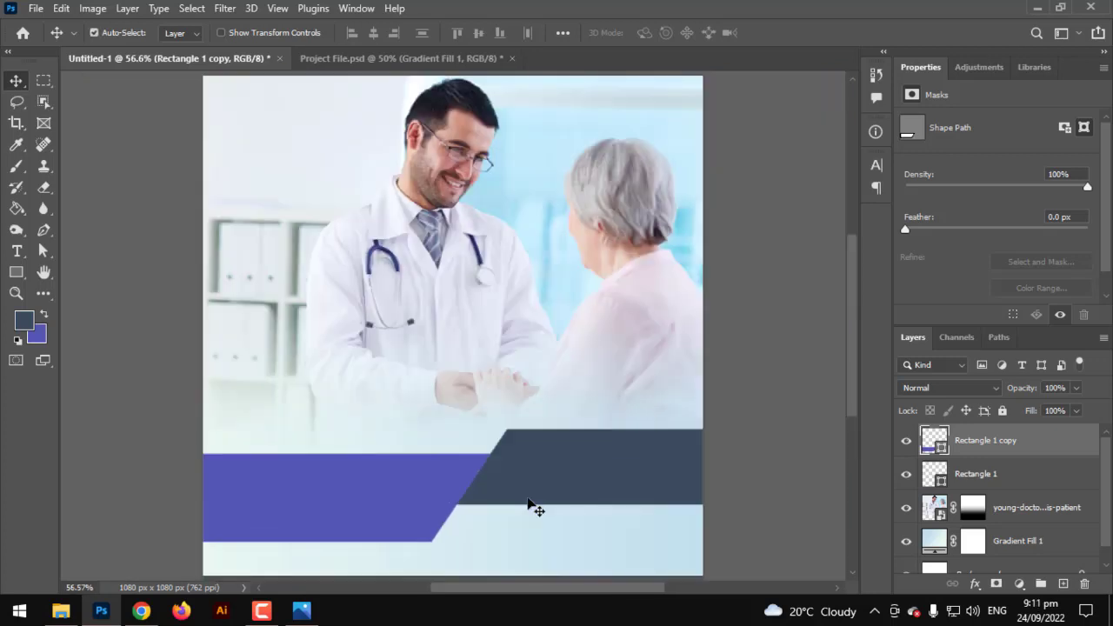
{"action": "scroll", "coordinate": [469, 382], "scroll_direction": "down", "scroll_amount": 2}
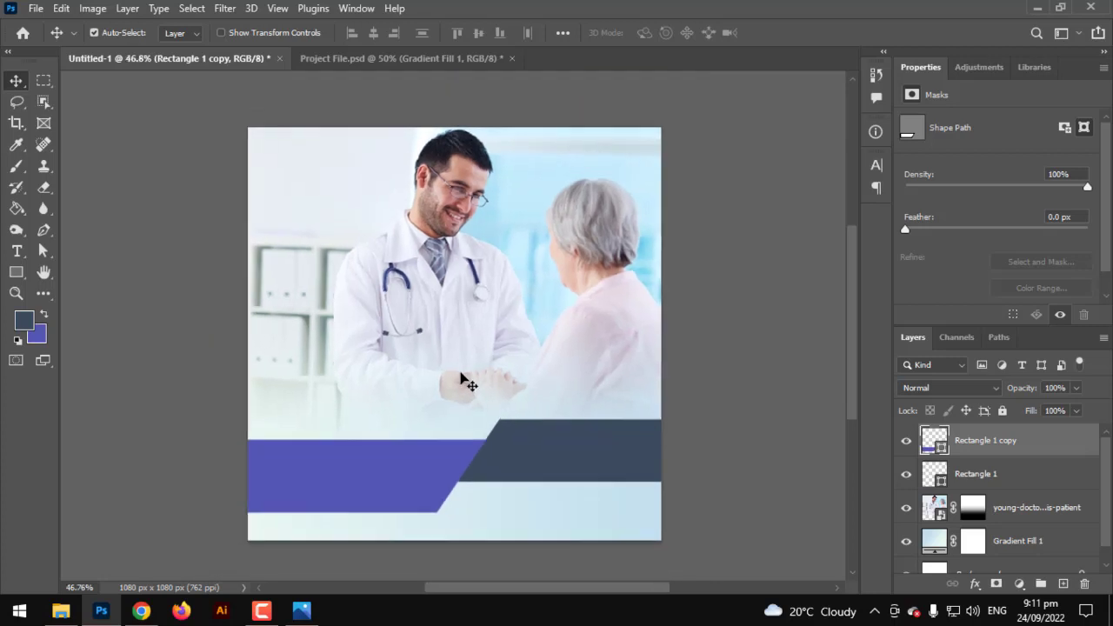
Type the headline 'WORLD DIABETES DAY' and colour it blue-violet.
{"action": "key", "text": "t"}
{"action": "left_click", "coordinate": [371, 310]}
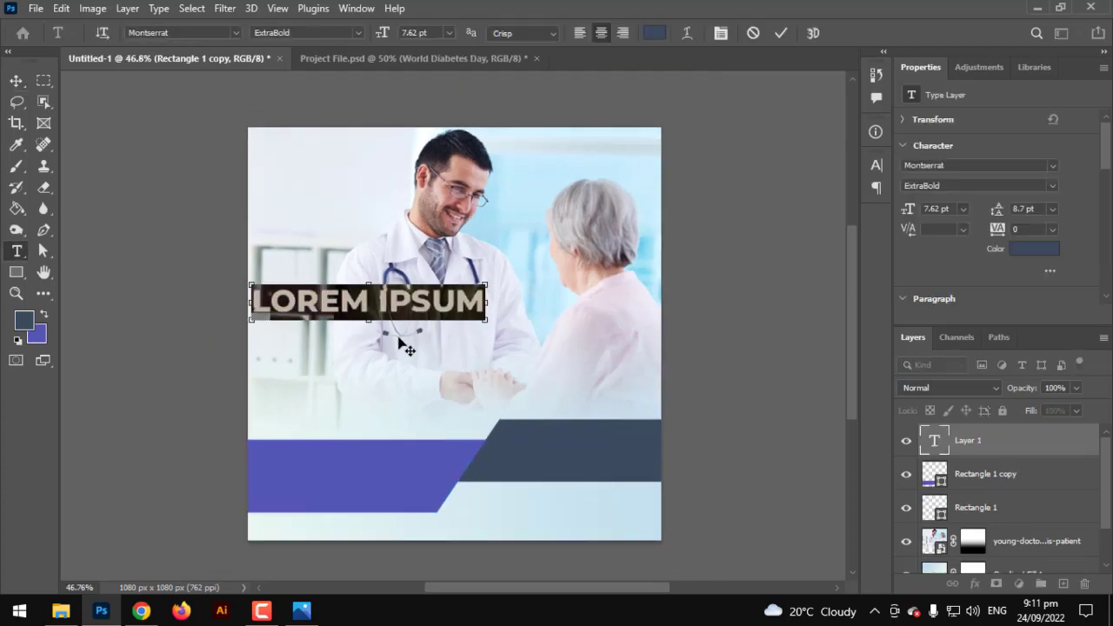
{"action": "type", "text": "C3E0EE"}
{"action": "key", "text": "ctrl+a"}
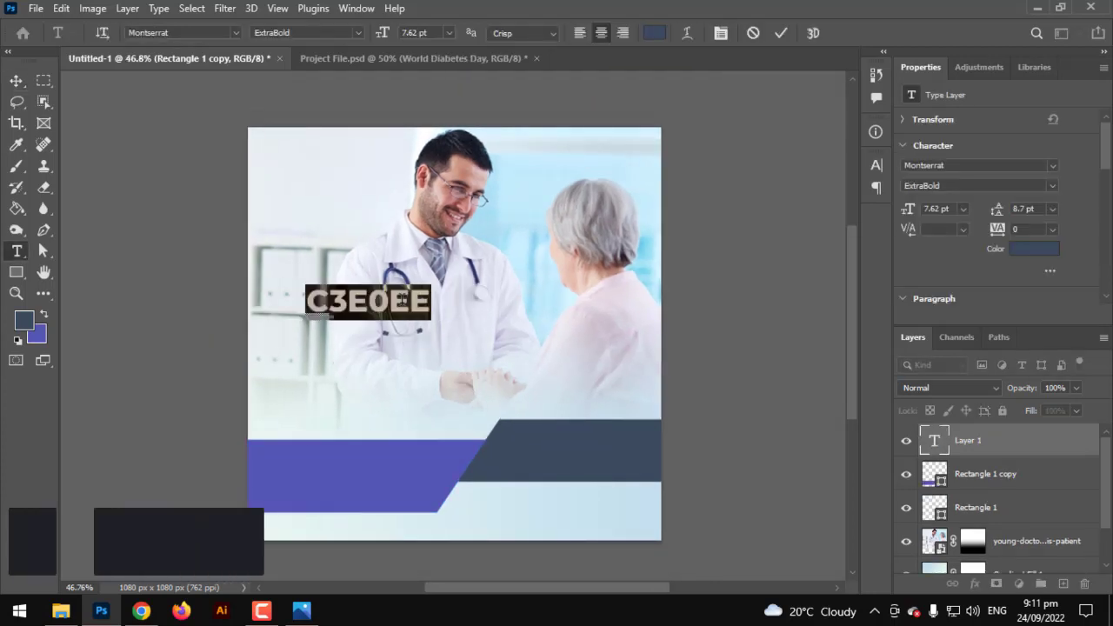
{"action": "type", "text": "WORL"}
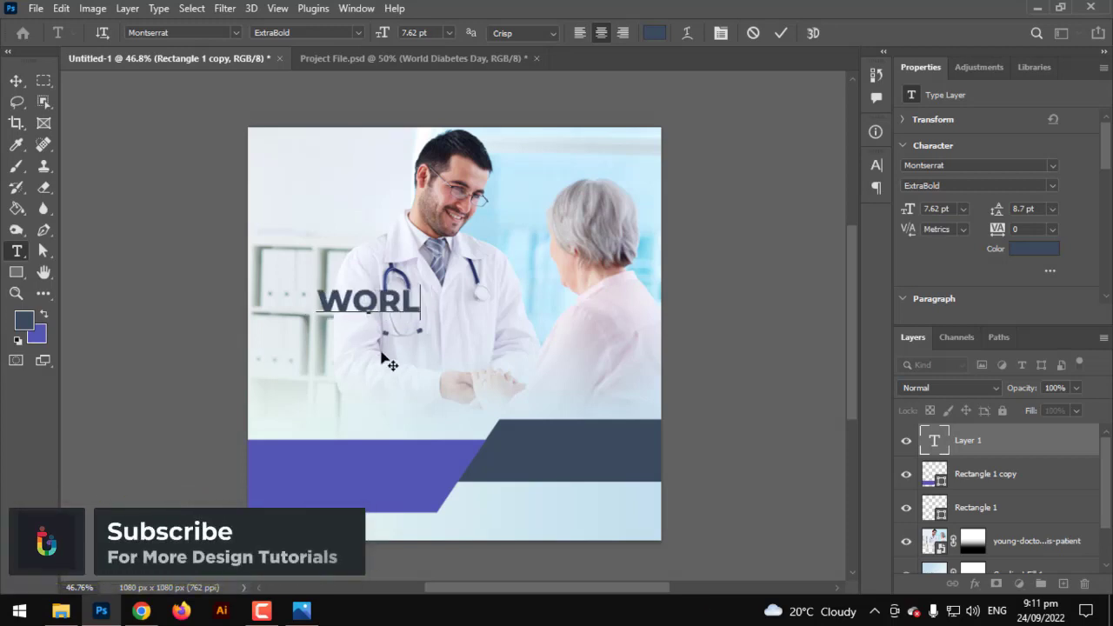
{"action": "type", "text": "D "}
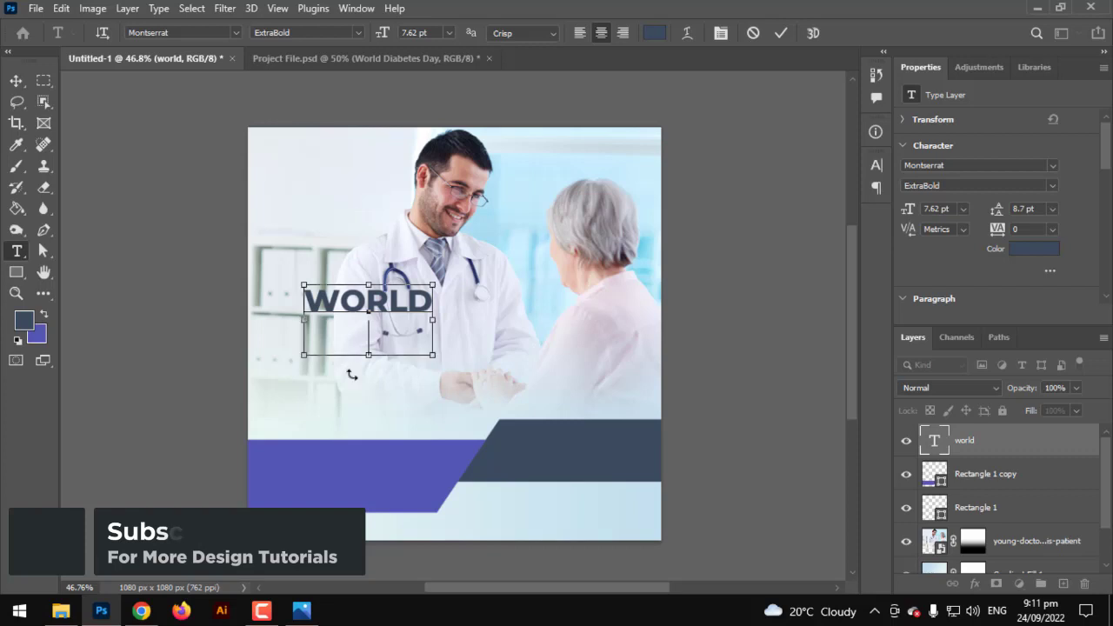
{"action": "type", "text": "DIABETES DAY"}
{"action": "key", "text": "ctrl+a"}
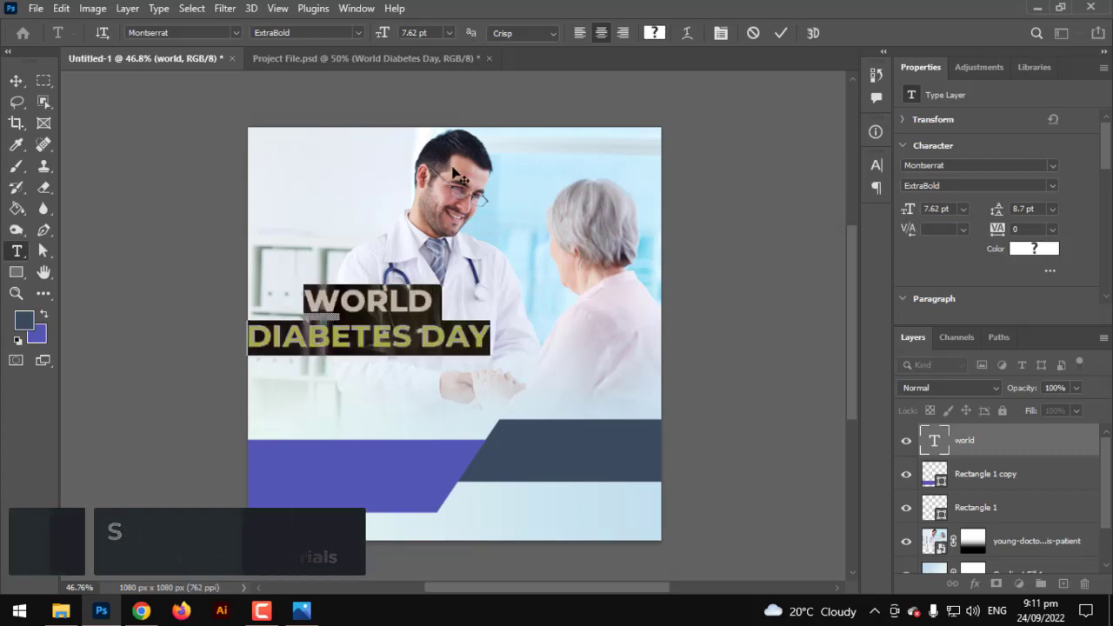
{"action": "key", "text": "alt+BackSpace"}
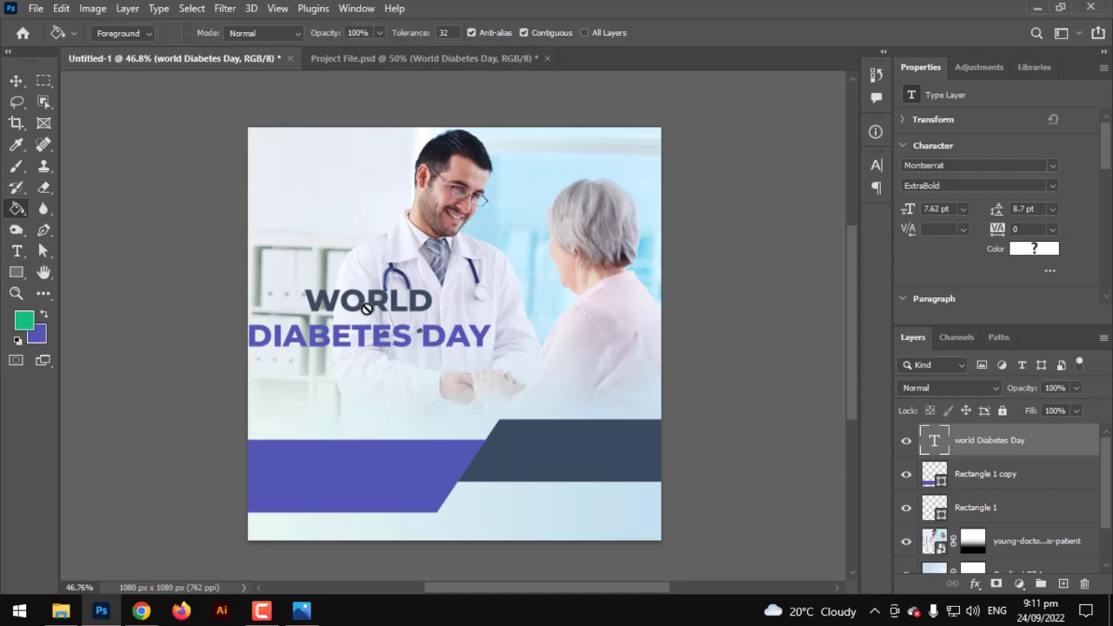
Recolour WORLD green, move the headline toward centre, and paste the Lorem ipsum paragraph.
{"action": "left_click", "coordinate": [16, 250]}
{"action": "double_click", "coordinate": [426, 300]}
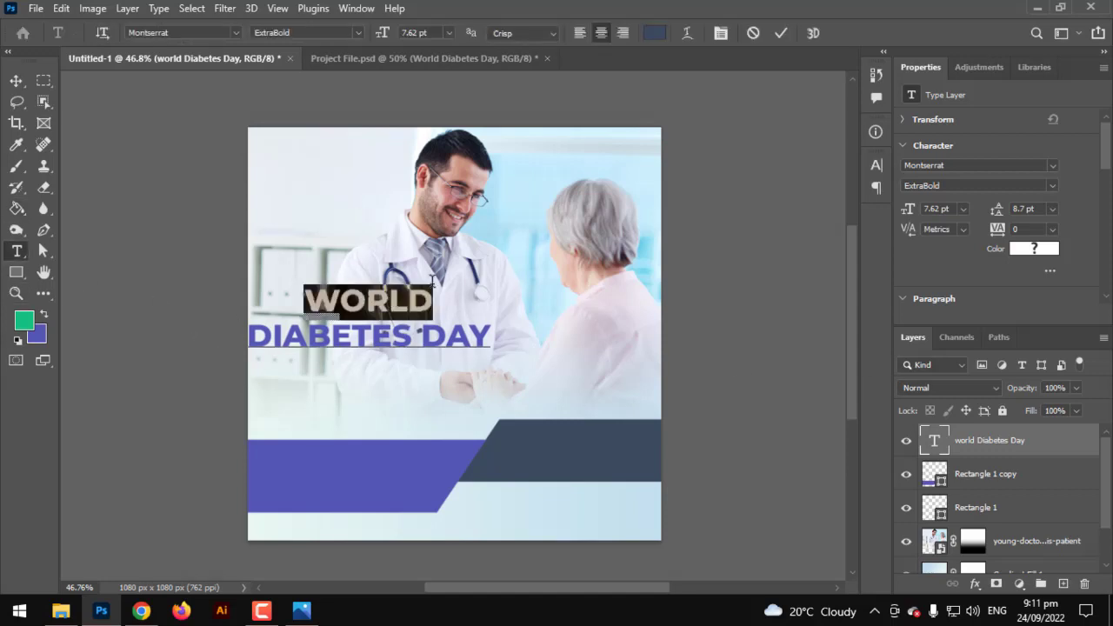
{"action": "left_click", "coordinate": [655, 32]}
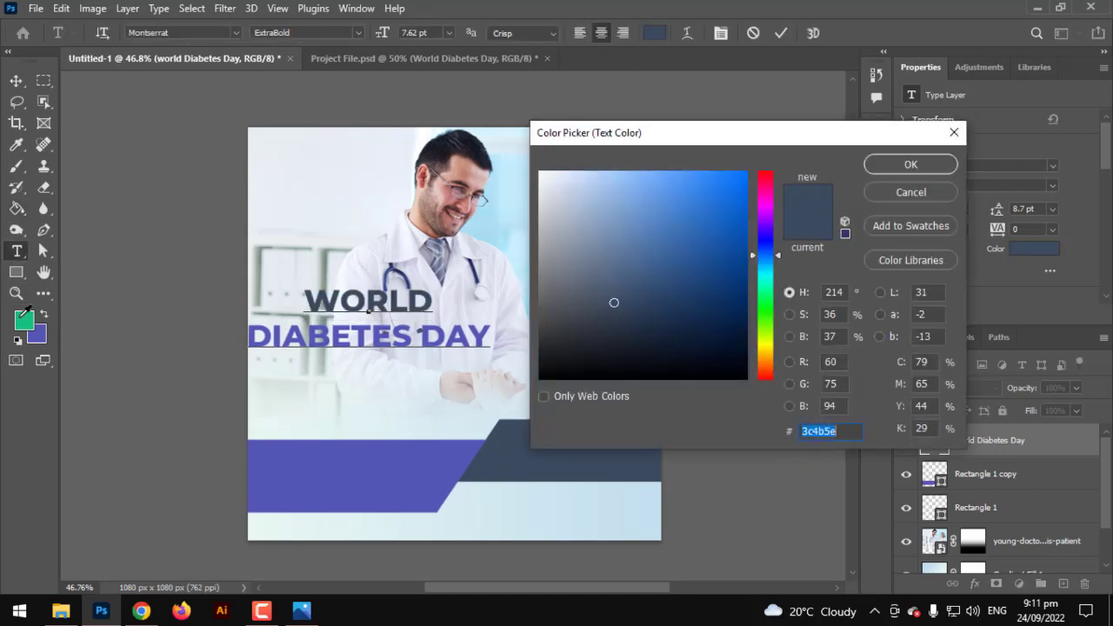
{"action": "left_click", "coordinate": [24, 315]}
{"action": "left_click", "coordinate": [904, 167]}
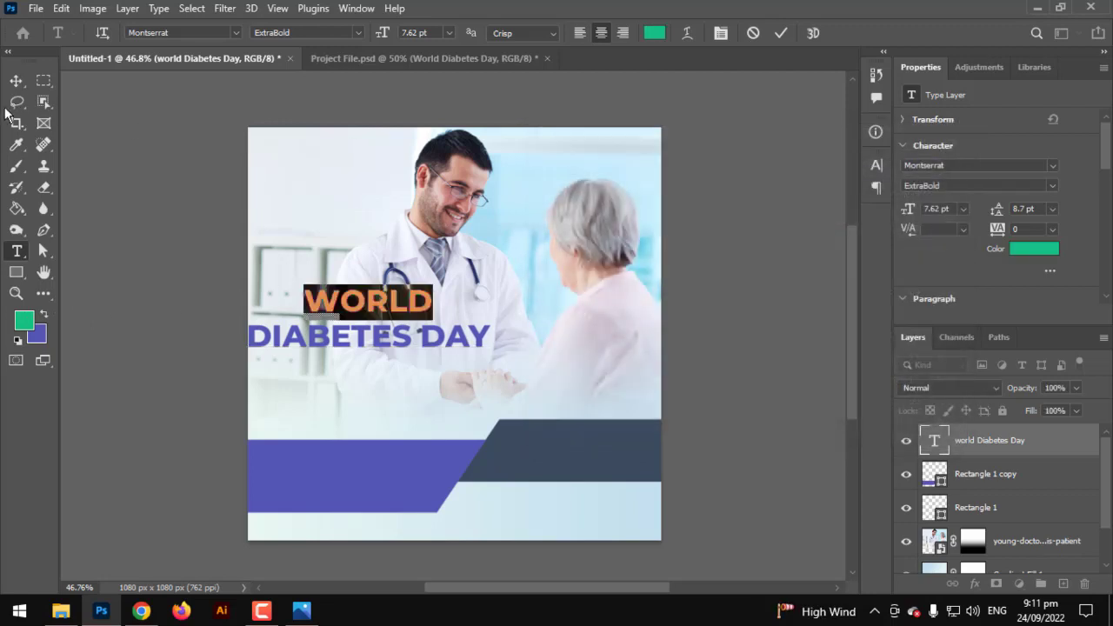
{"action": "key", "text": "ctrl+Return"}
{"action": "key", "text": "v"}
{"action": "mouse_move", "coordinate": [402, 312]}
{"action": "left_mouse_down"}
{"action": "mouse_move", "coordinate": [473, 344]}
{"action": "mouse_move", "coordinate": [480, 334]}
{"action": "left_mouse_up"}
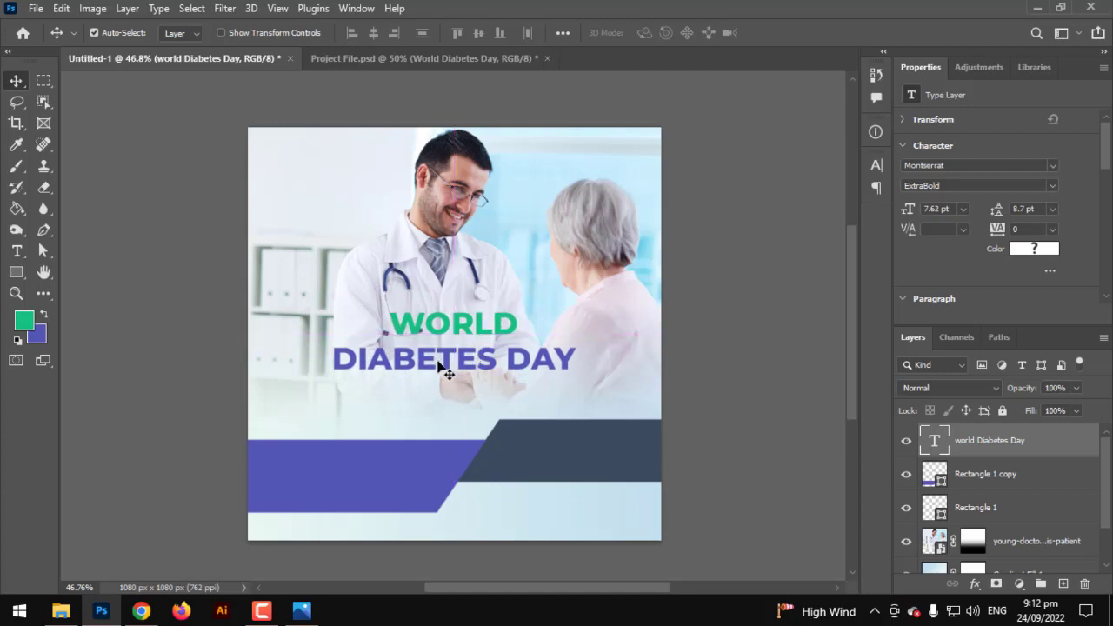
{"action": "key", "text": "ctrl+v"}
Centre the pasted Lorem ipsum paragraph under the headline.
{"action": "key", "text": "ctrl+t"}
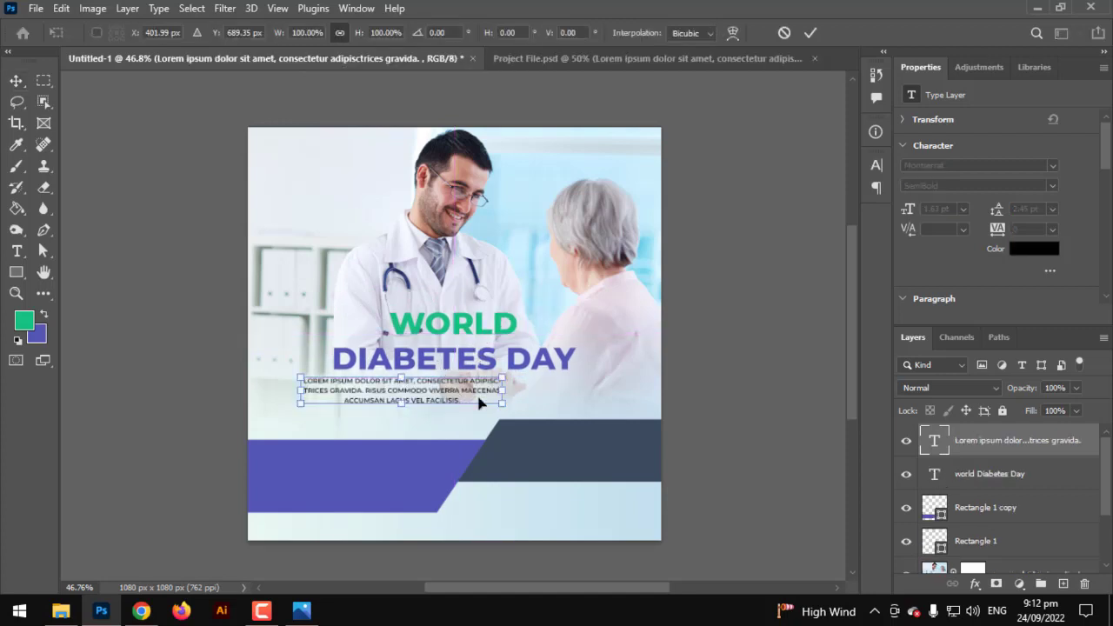
{"action": "left_click_drag", "start_coordinate": [455, 392], "coordinate": [502, 396]}
{"action": "key", "text": "Return"}
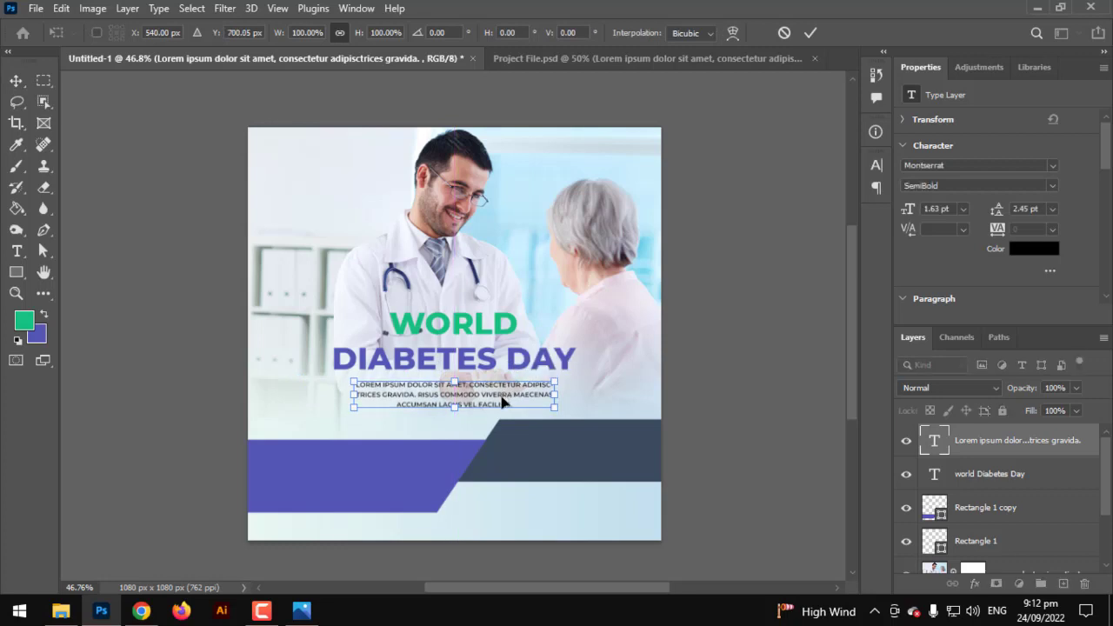
Scale the headline and paragraph together to about 110% and reposition them.
{"action": "left_click", "coordinate": [975, 471], "text": "shift"}
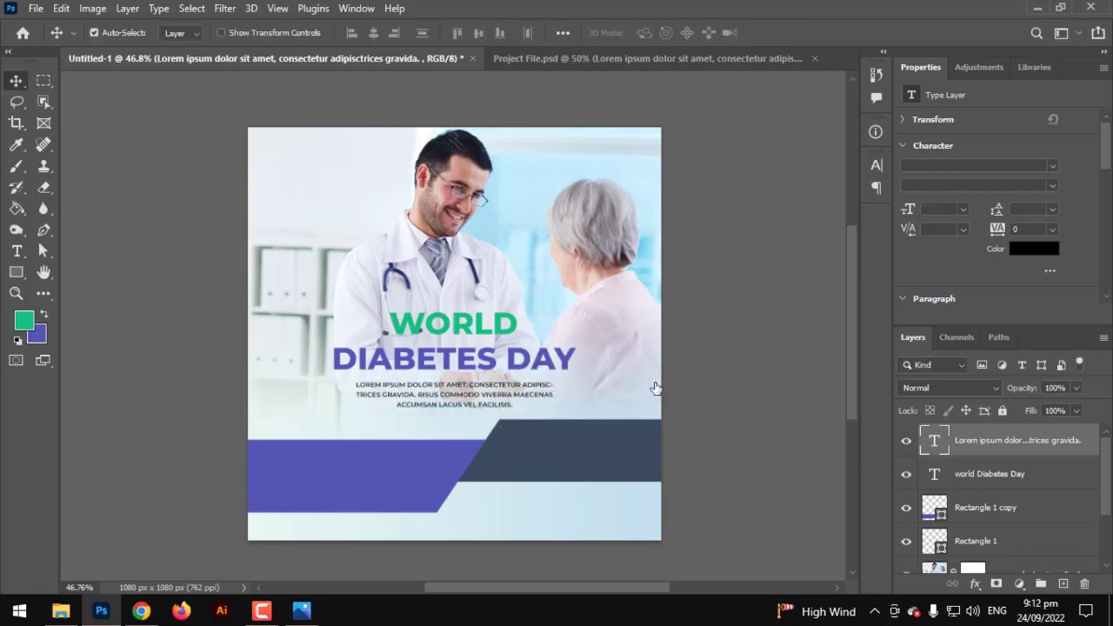
{"action": "key", "text": "ctrl+t"}
{"action": "left_click_drag", "start_coordinate": [581, 310], "coordinate": [593, 295]}
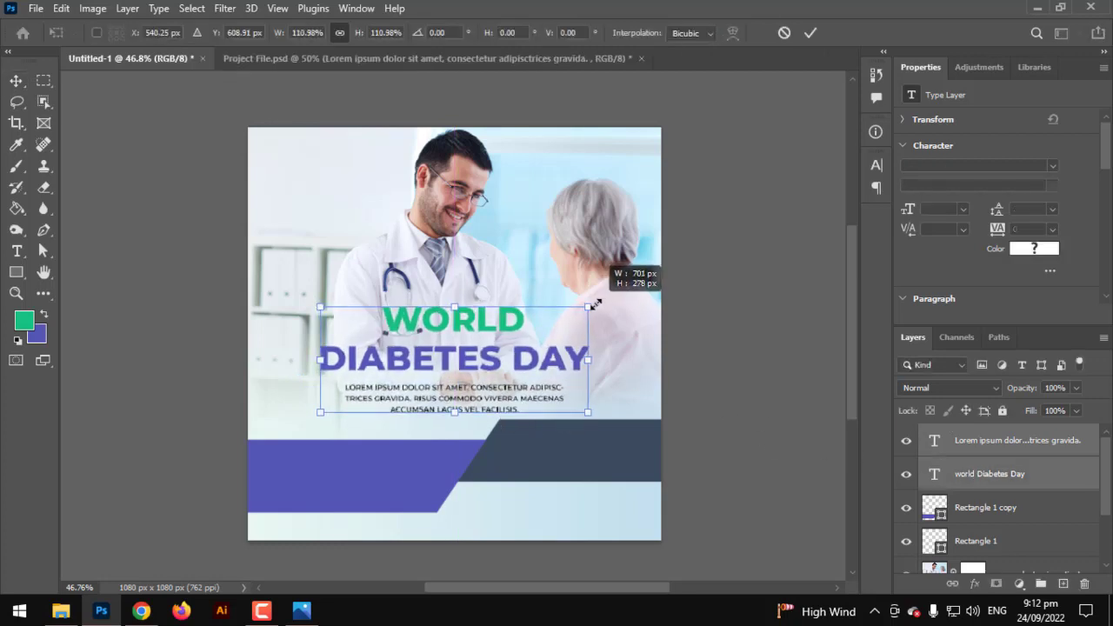
{"action": "left_click_drag", "start_coordinate": [536, 350], "coordinate": [542, 366]}
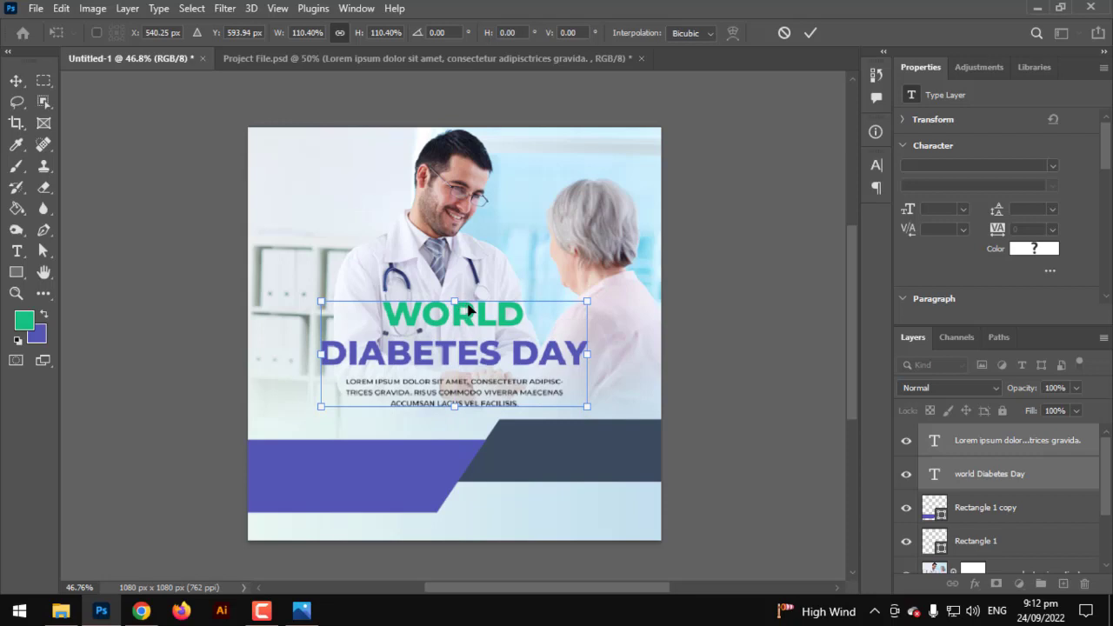
{"action": "key", "text": "Return"}
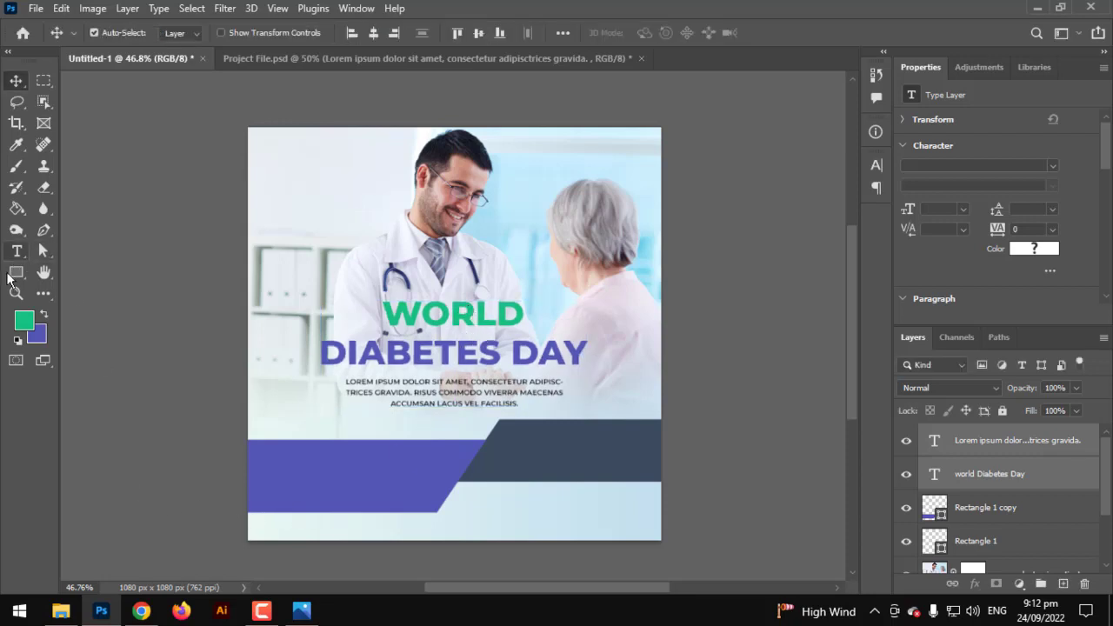
Draw a 1149 × 63 px bar along the canvas bottom, filled green with no outline.
{"action": "left_click", "coordinate": [16, 272]}
{"action": "left_click_drag", "start_coordinate": [224, 552], "coordinate": [684, 527]}
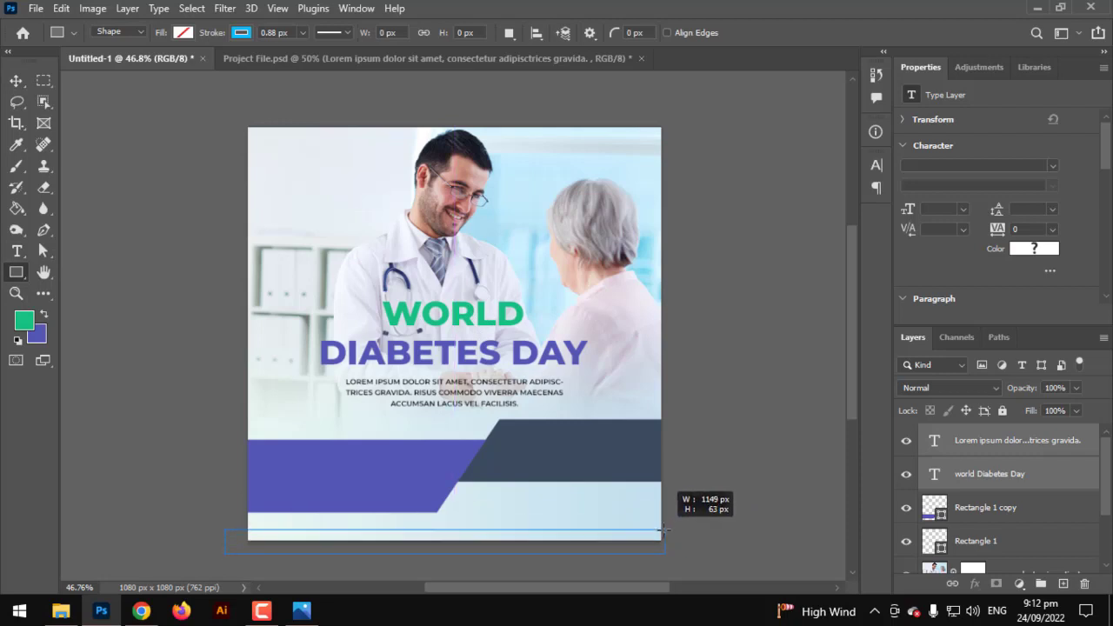
{"action": "left_click_drag", "start_coordinate": [683, 528], "coordinate": [667, 529]}
{"action": "double_click", "coordinate": [933, 442]}
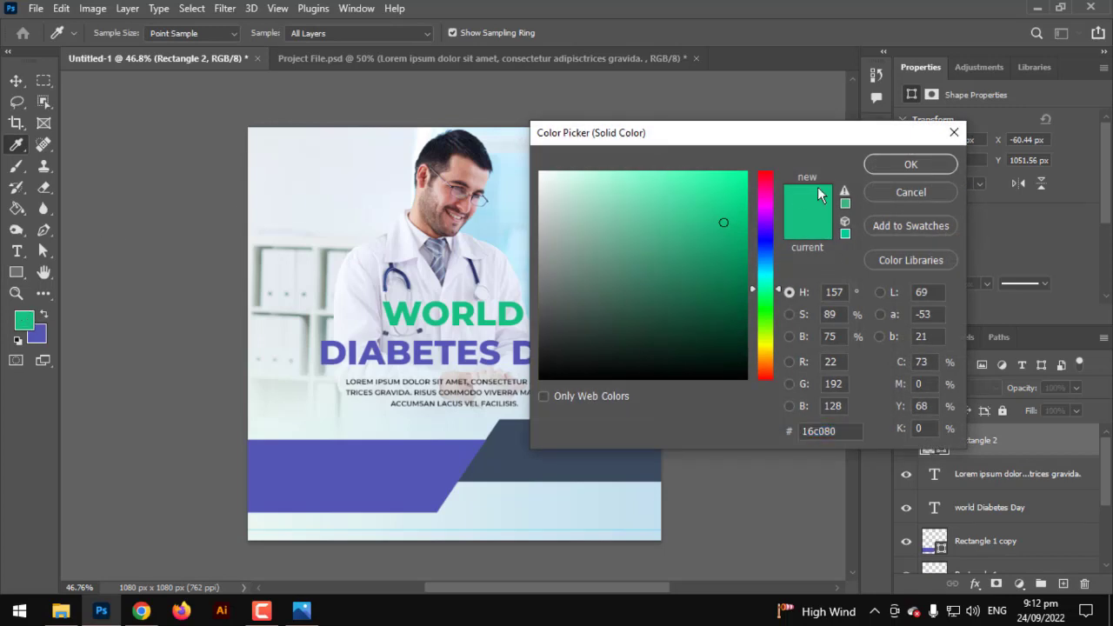
{"action": "left_click", "coordinate": [910, 165]}
{"action": "left_click", "coordinate": [182, 32]}
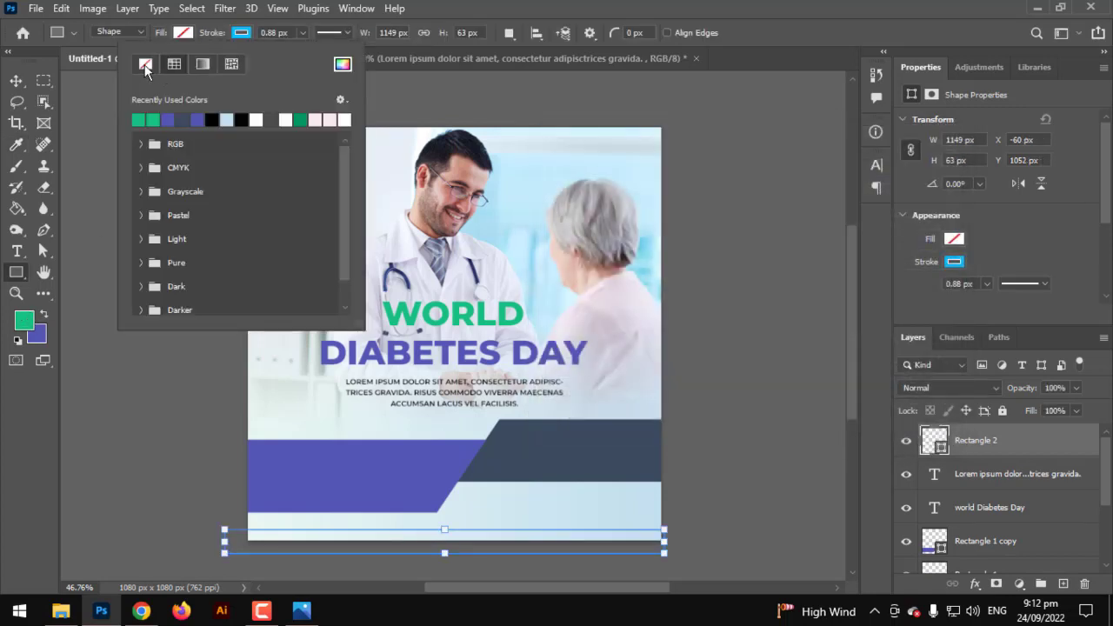
{"action": "left_click", "coordinate": [145, 64]}
{"action": "left_click", "coordinate": [183, 32]}
{"action": "left_click", "coordinate": [80, 119]}
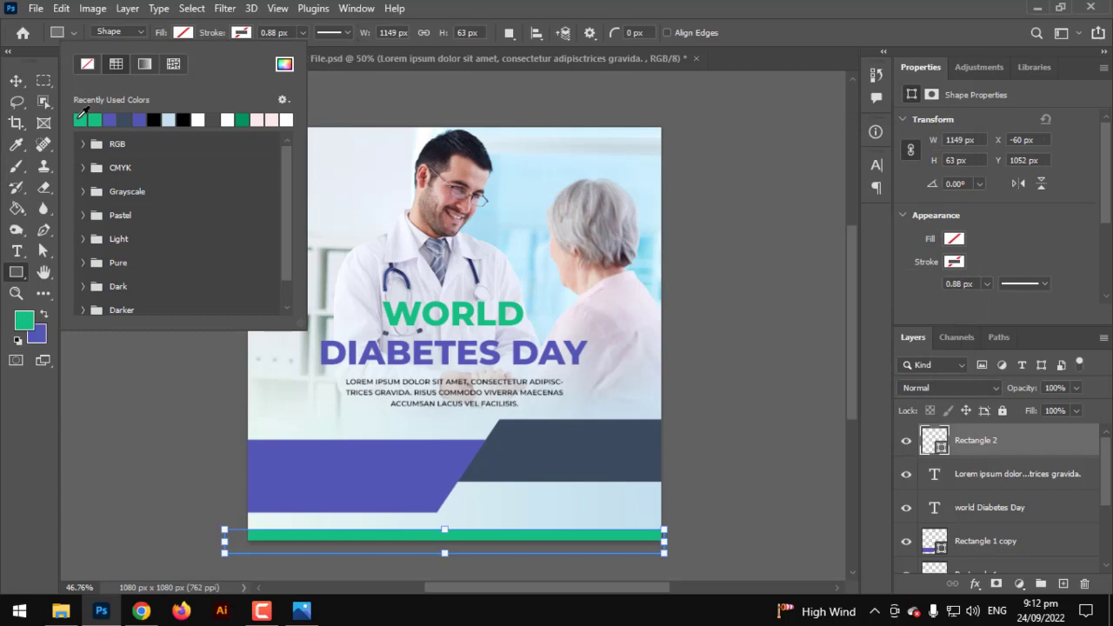
{"action": "left_click", "coordinate": [15, 80]}
{"action": "scroll", "coordinate": [323, 406], "scroll_direction": "up", "scroll_amount": 1}
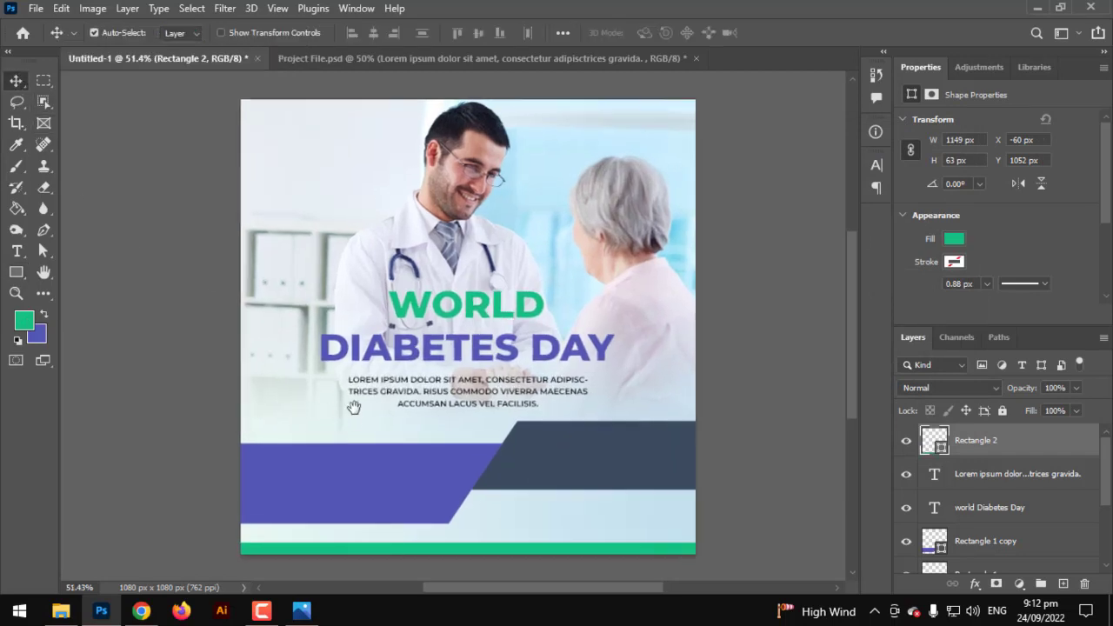
{"action": "scroll", "coordinate": [357, 401], "scroll_direction": "down", "scroll_amount": 1}
{"action": "scroll", "coordinate": [387, 382], "scroll_direction": "down", "scroll_amount": 1}
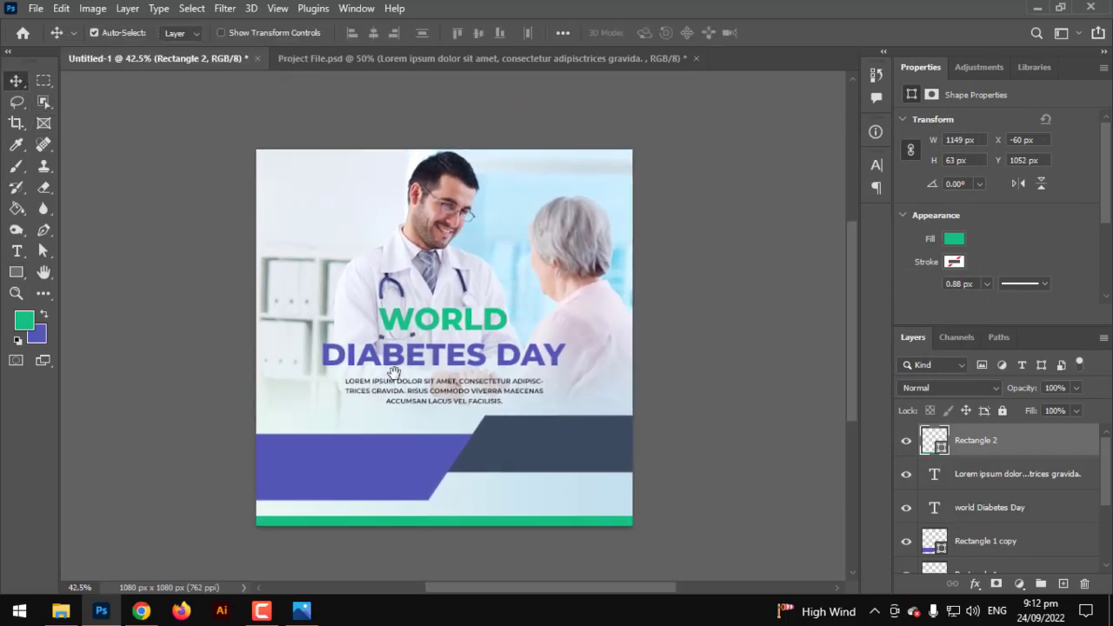
Paste the 14TH NOV 2022 date onto the purple band, nudged slightly right and down.
{"action": "key", "text": "ctrl+v"}
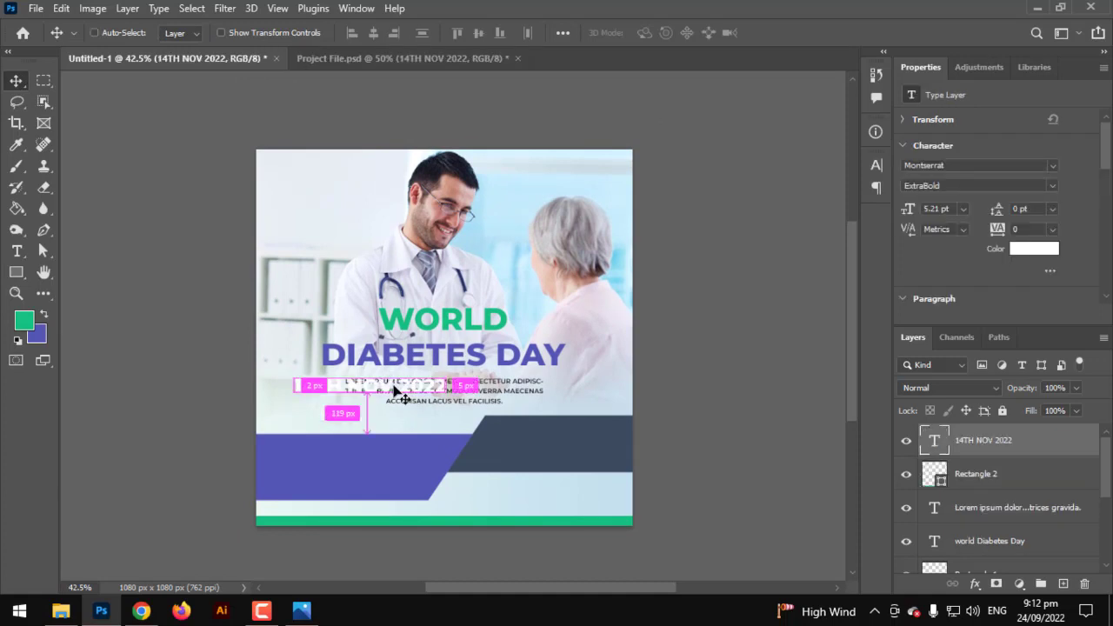
{"action": "key", "text": "ctrl+t"}
{"action": "left_click_drag", "start_coordinate": [393, 389], "coordinate": [375, 470]}
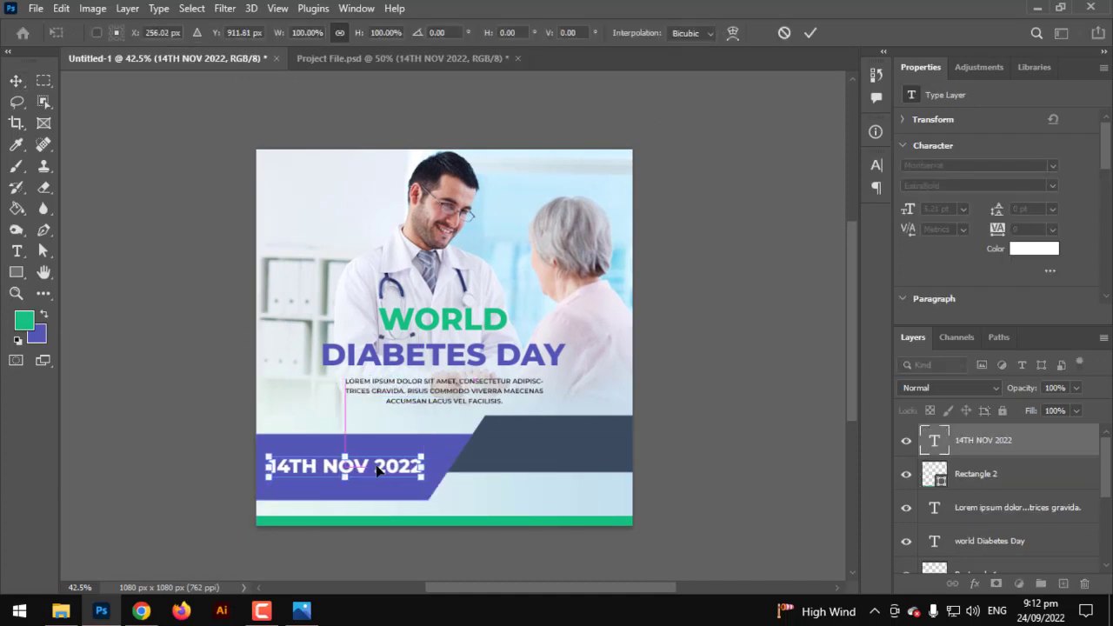
{"action": "key", "text": "Return"}
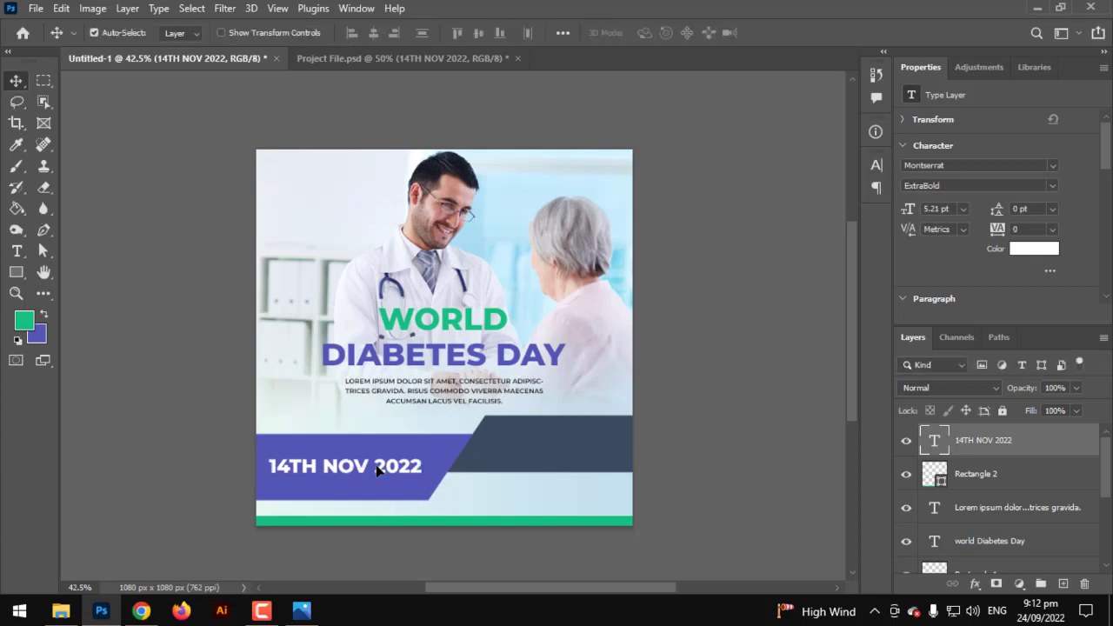
{"action": "key", "text": "Right"}
{"action": "key", "text": "Down"}
{"action": "key", "text": "Right"}
{"action": "key", "text": "Right"}
{"action": "key", "text": "Right"}
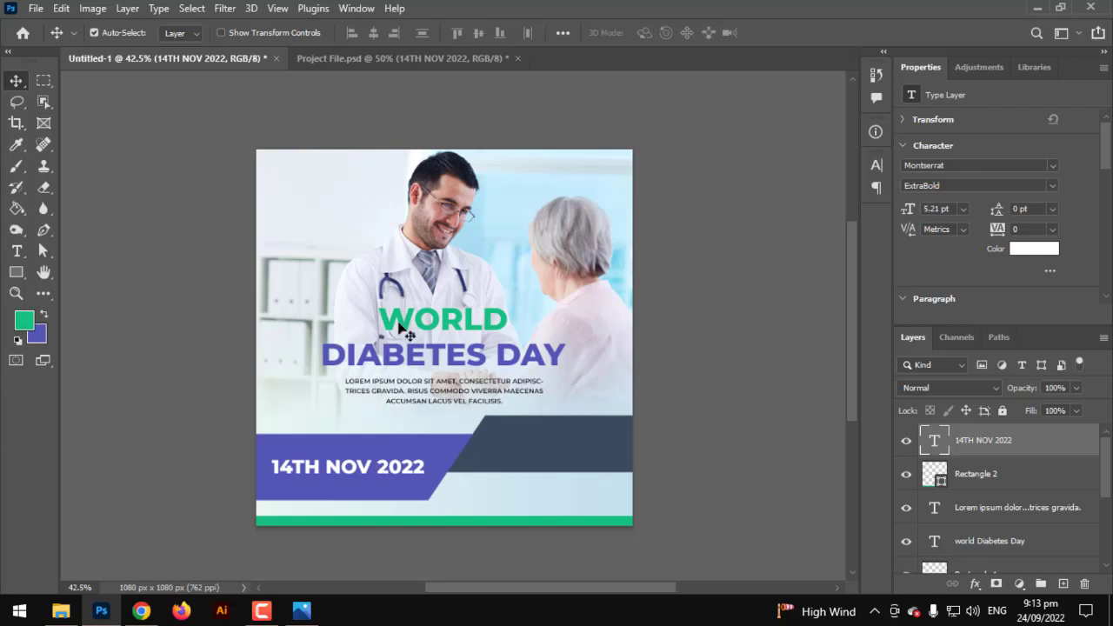
Paste the truck icon with 'Call for Delivery' and phone text onto the dark right banner.
{"action": "key", "text": "ctrl+v"}
{"action": "key", "text": "ctrl+t"}
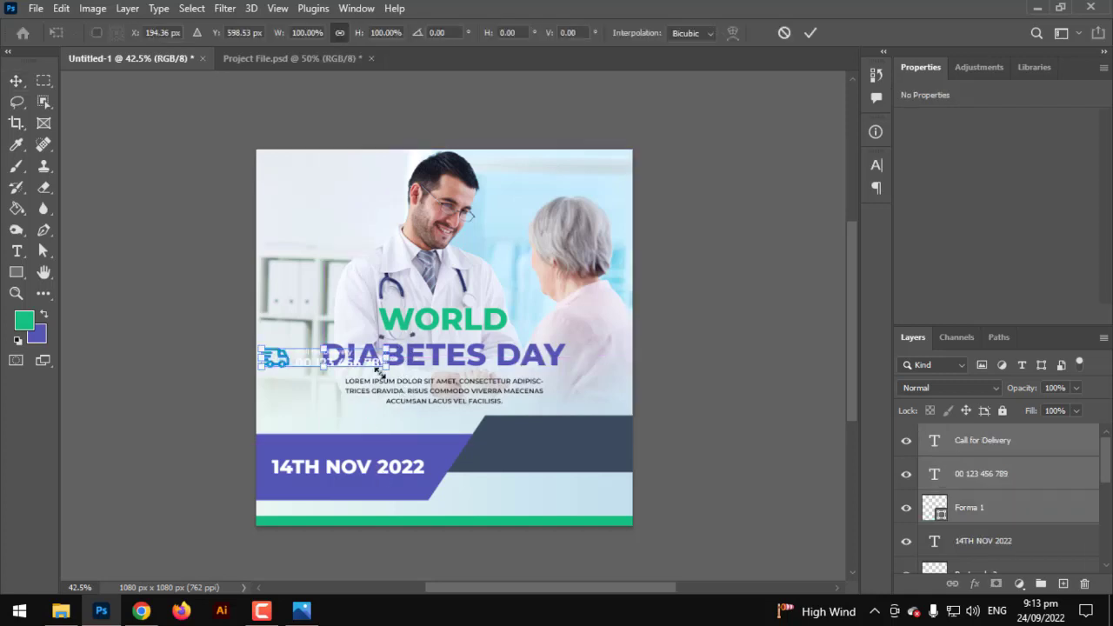
{"action": "left_click_drag", "start_coordinate": [361, 361], "coordinate": [586, 449]}
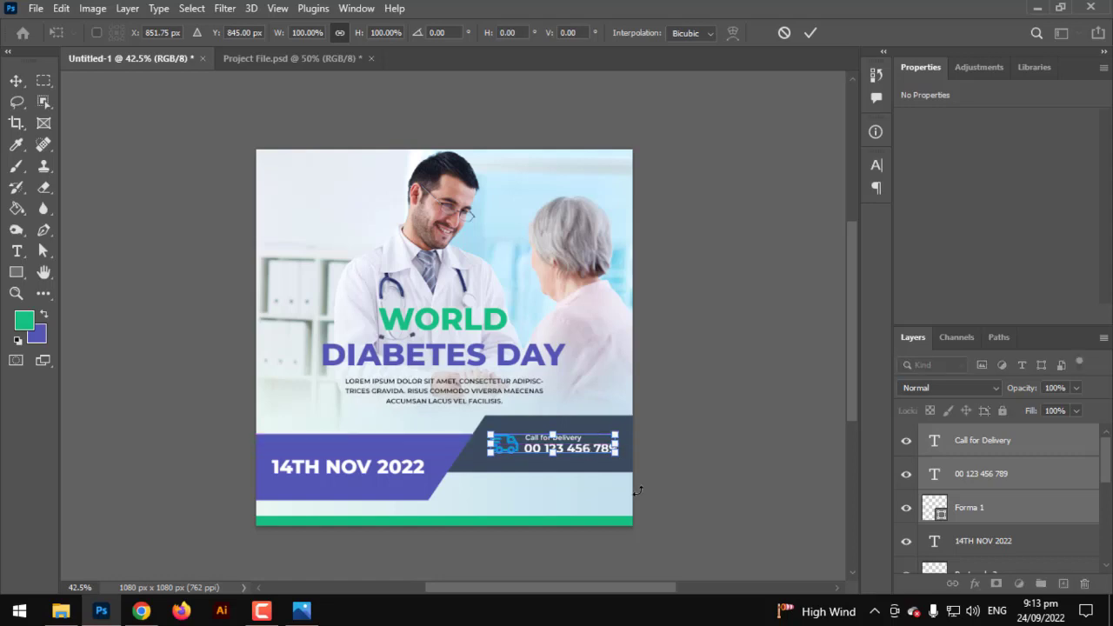
{"action": "key", "text": "Return"}
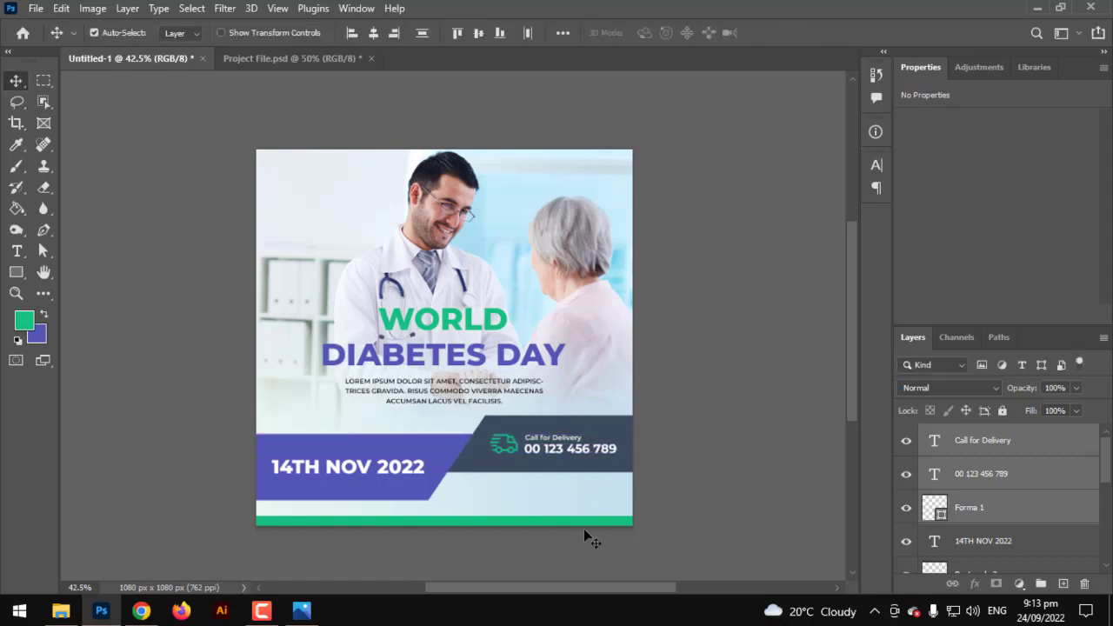
Paste the Graphics Family logo group into the top-left corner, nudged slightly up and left.
{"action": "key", "text": "ctrl+v"}
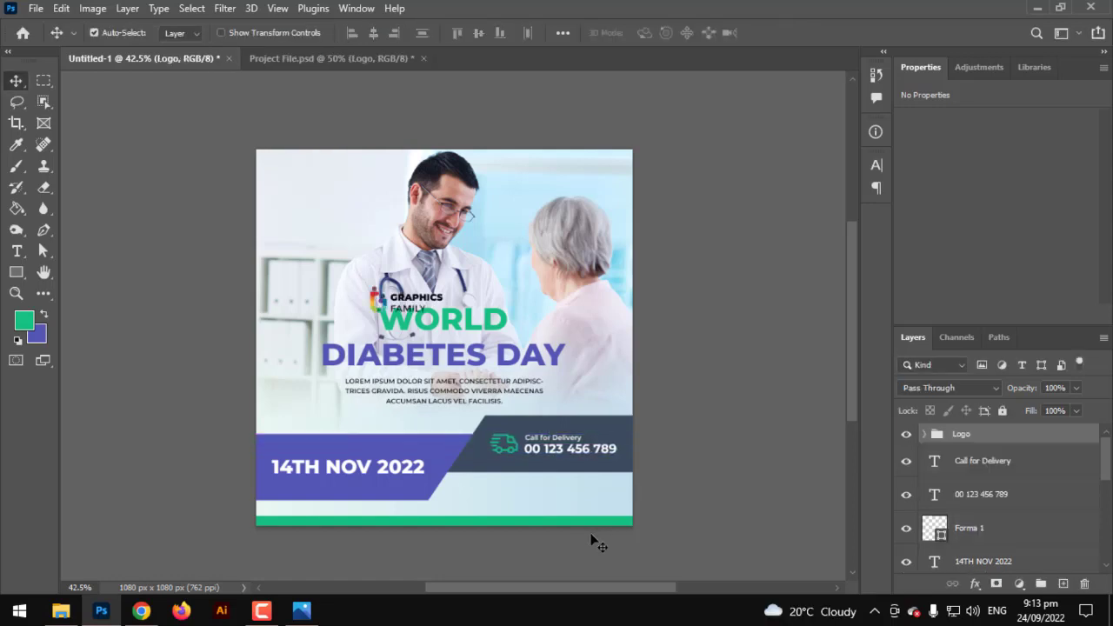
{"action": "key", "text": "ctrl+t"}
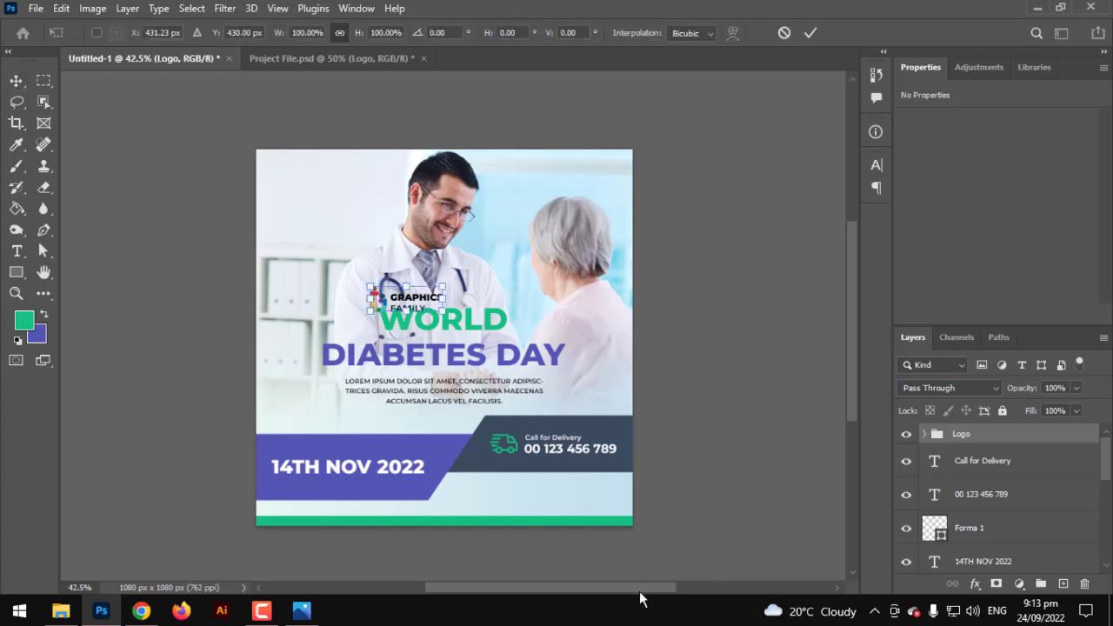
{"action": "left_click_drag", "start_coordinate": [426, 310], "coordinate": [341, 194]}
{"action": "key", "text": "Return"}
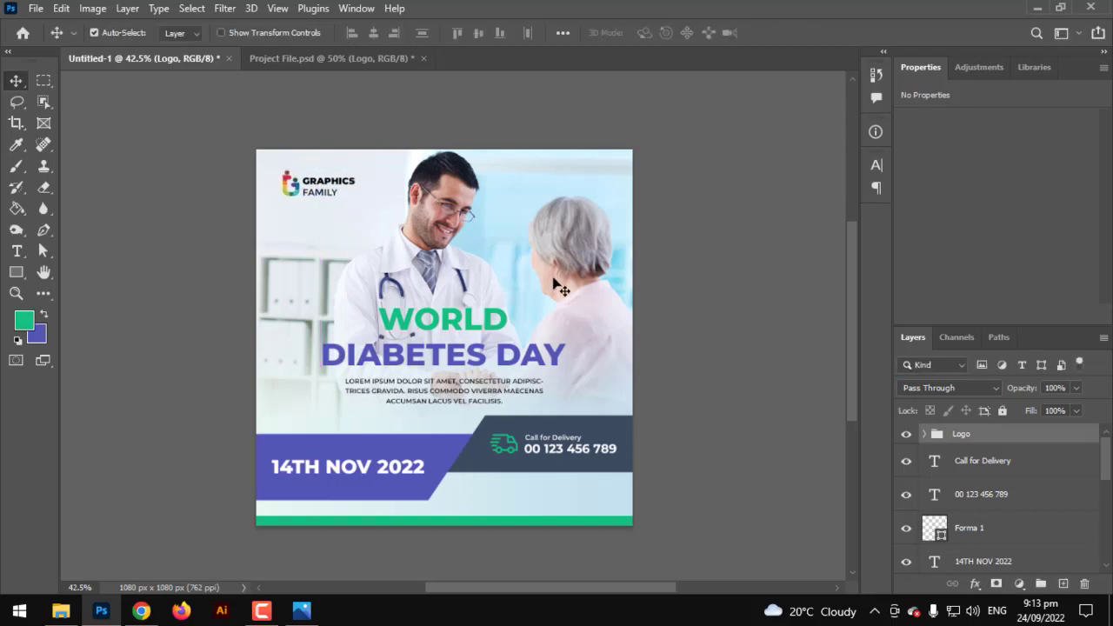
{"action": "key", "text": "Left"}
{"action": "key", "text": "Left"}
{"action": "key", "text": "Left"}
{"action": "key", "text": "Left"}
{"action": "key", "text": "Left"}
{"action": "key", "text": "Left"}
{"action": "key", "text": "Up"}
{"action": "key", "text": "Up"}
{"action": "key", "text": "Up"}
{"action": "key", "text": "Up"}
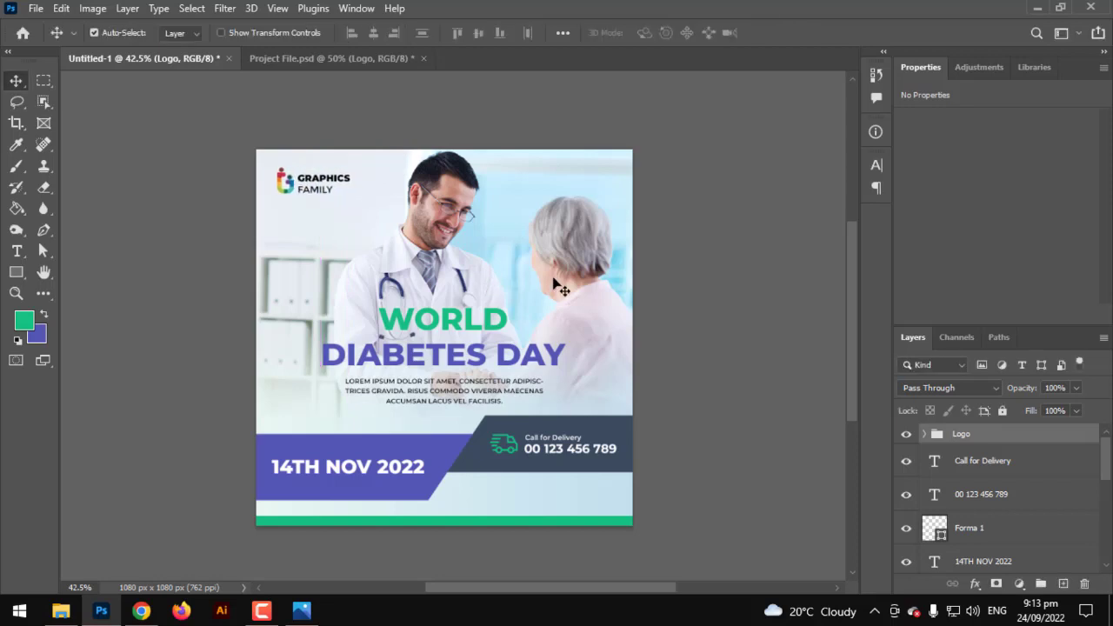
{"action": "key", "text": "Up"}
{"action": "key", "text": "Up"}
{"action": "key", "text": "Left"}
{"action": "key", "text": "Left"}
{"action": "key", "text": "Up"}
{"action": "key", "text": "Up"}
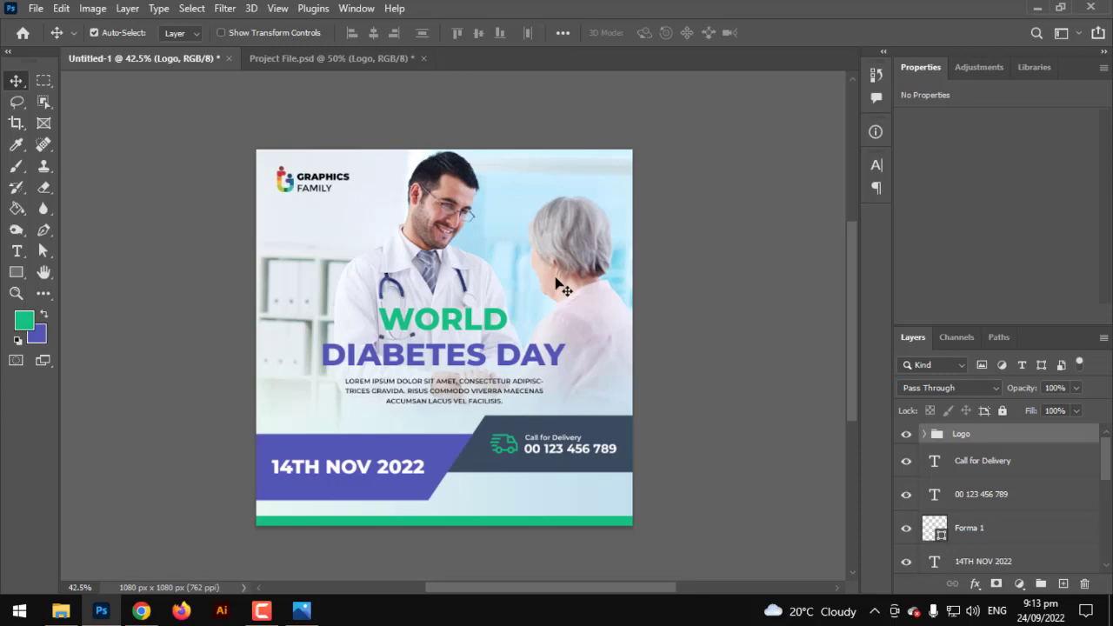
Add a new text line below the banners containing the website address.
{"action": "scroll", "coordinate": [258, 464], "scroll_direction": "up", "scroll_amount": 3}
{"action": "left_click_drag", "start_coordinate": [266, 405], "coordinate": [79, 337]}
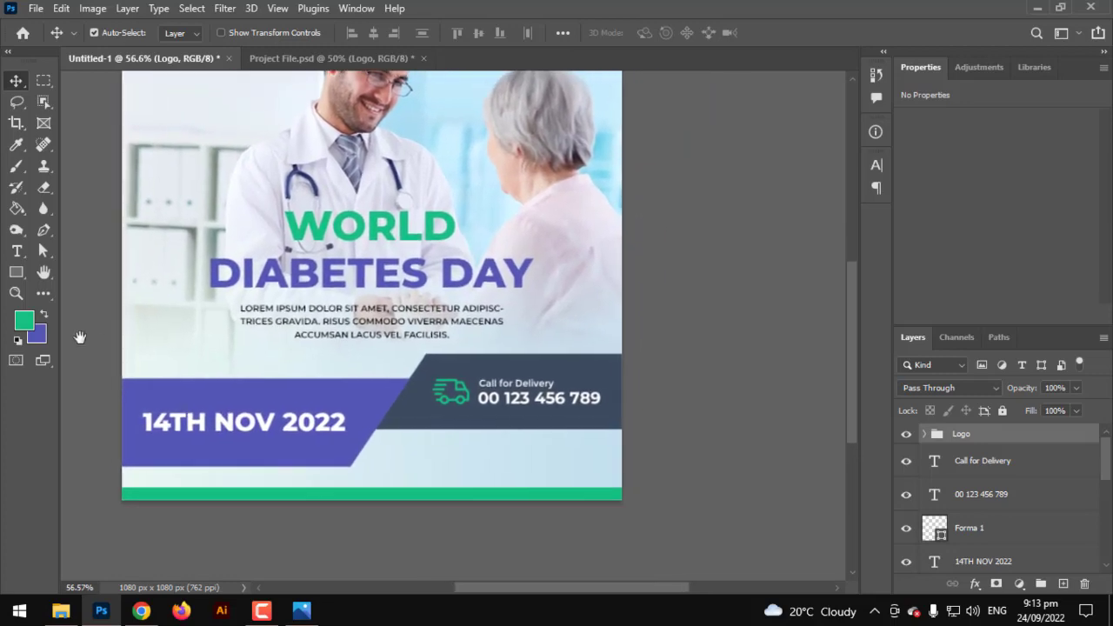
{"action": "left_click", "coordinate": [17, 250]}
{"action": "scroll", "coordinate": [398, 479], "scroll_direction": "up", "scroll_amount": 3}
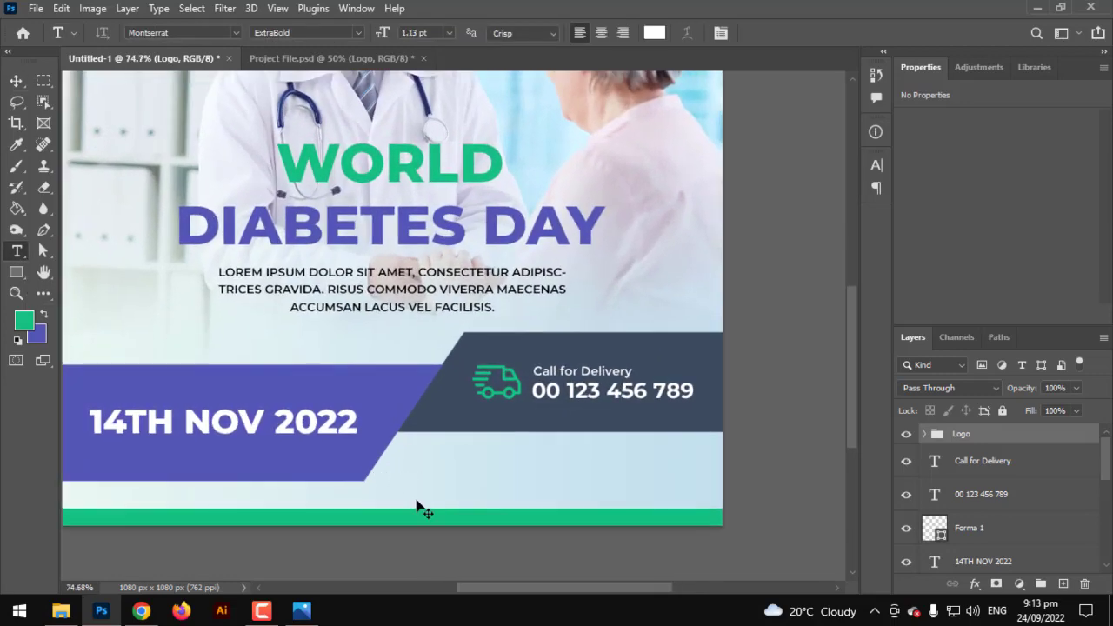
{"action": "left_click", "coordinate": [414, 487]}
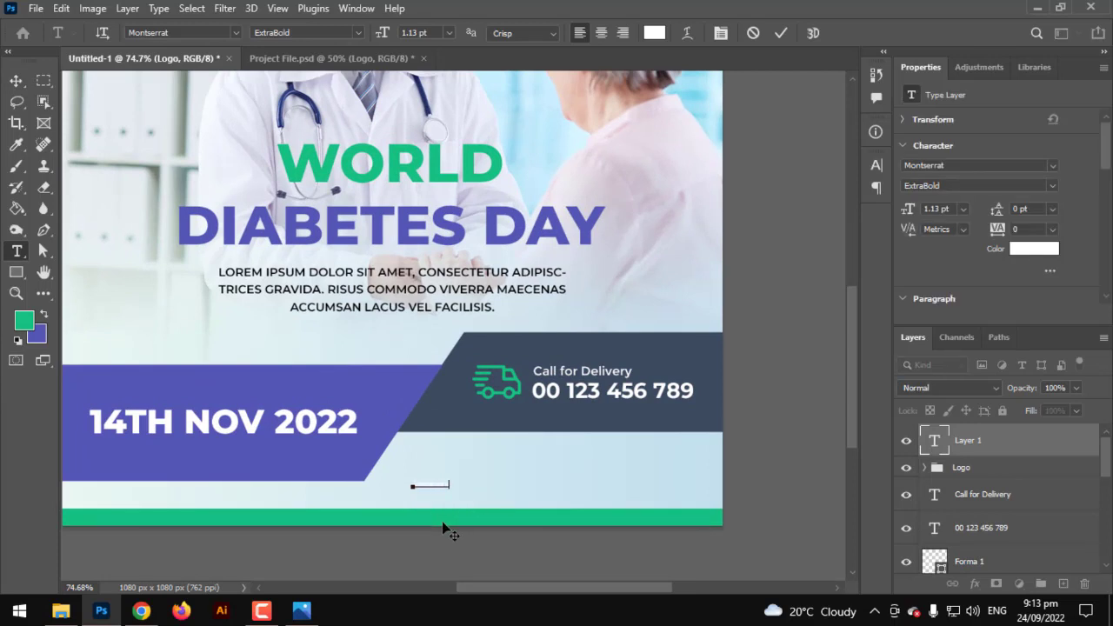
{"action": "type", "text": "sf"}
{"action": "type", "text": "amwe"}
{"action": "type", "text": "bsite.com"}
Make the website text black in SemiBold Italic.
{"action": "key", "text": "ctrl+a"}
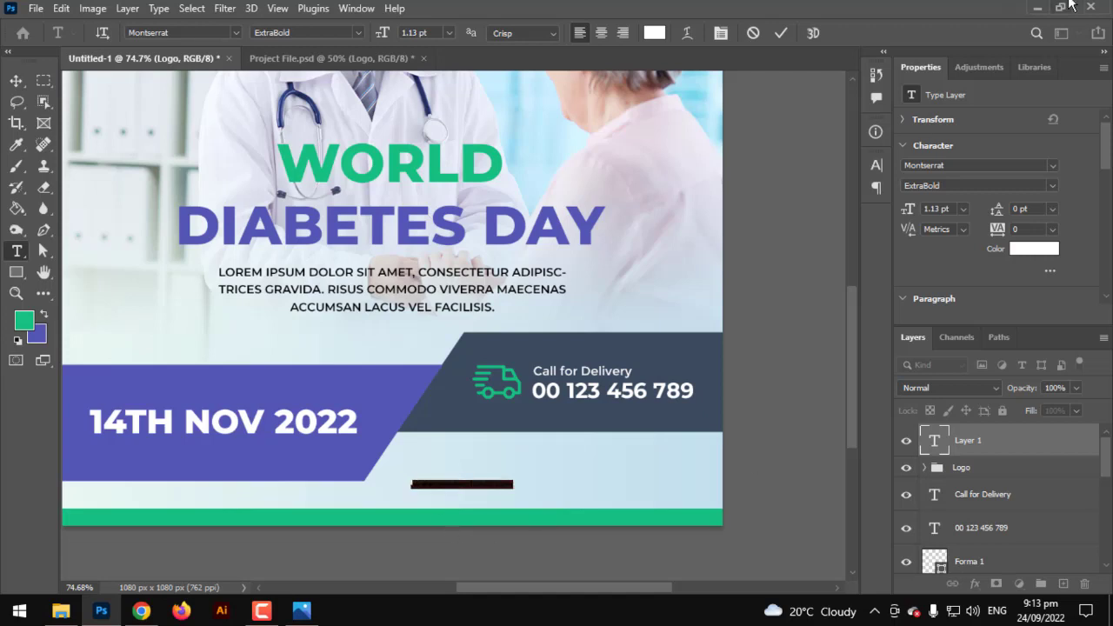
{"action": "left_click", "coordinate": [655, 32]}
{"action": "left_click_drag", "start_coordinate": [646, 355], "coordinate": [603, 387]}
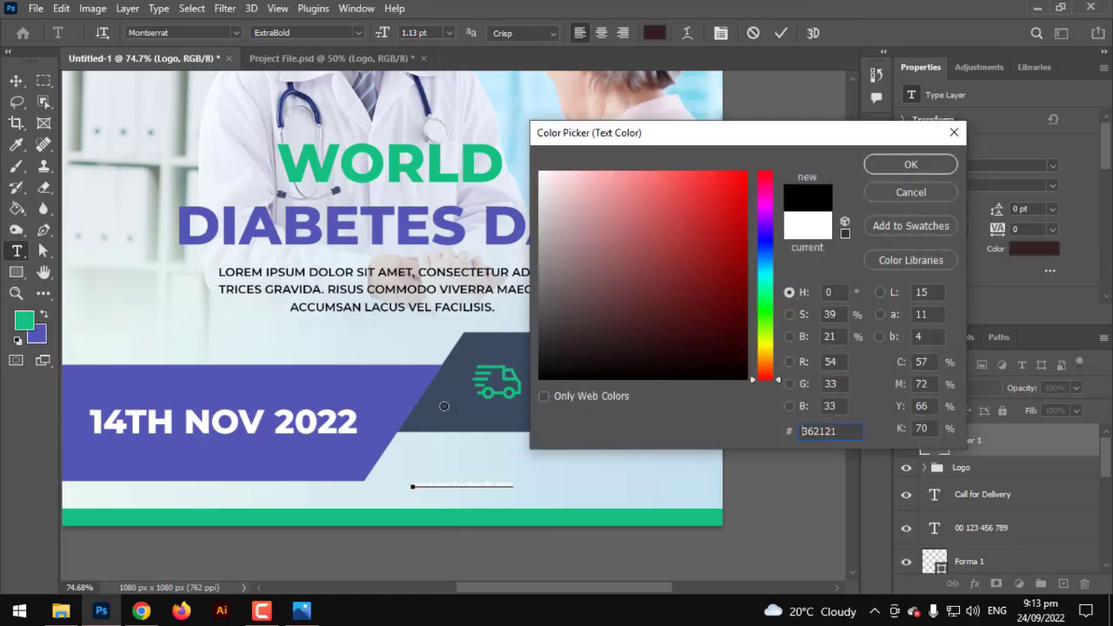
{"action": "key", "text": "Return"}
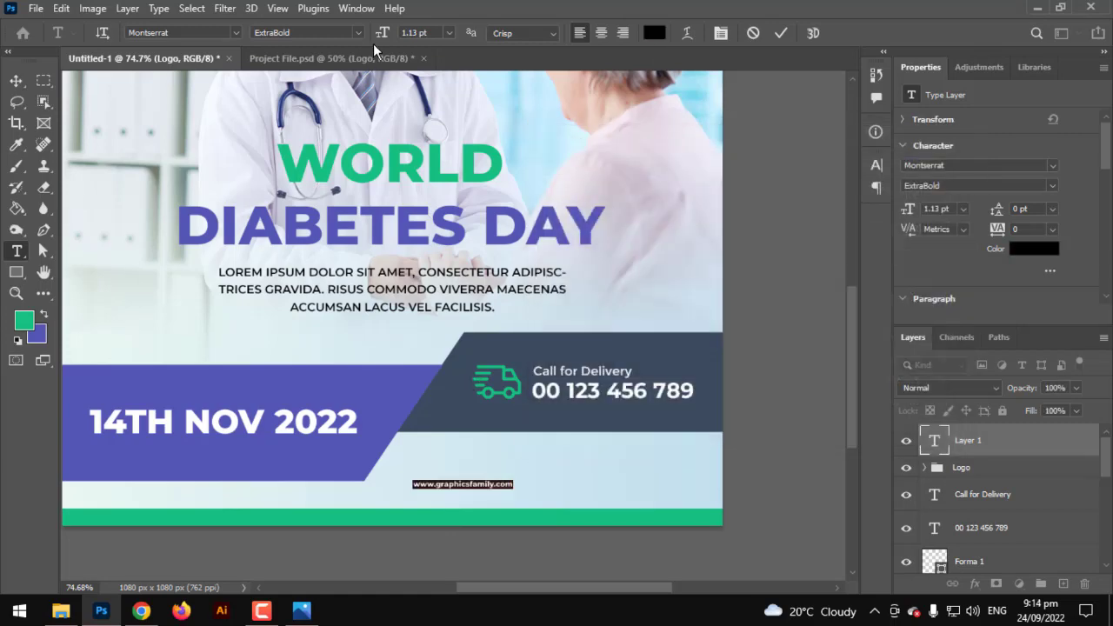
{"action": "left_click", "coordinate": [358, 37]}
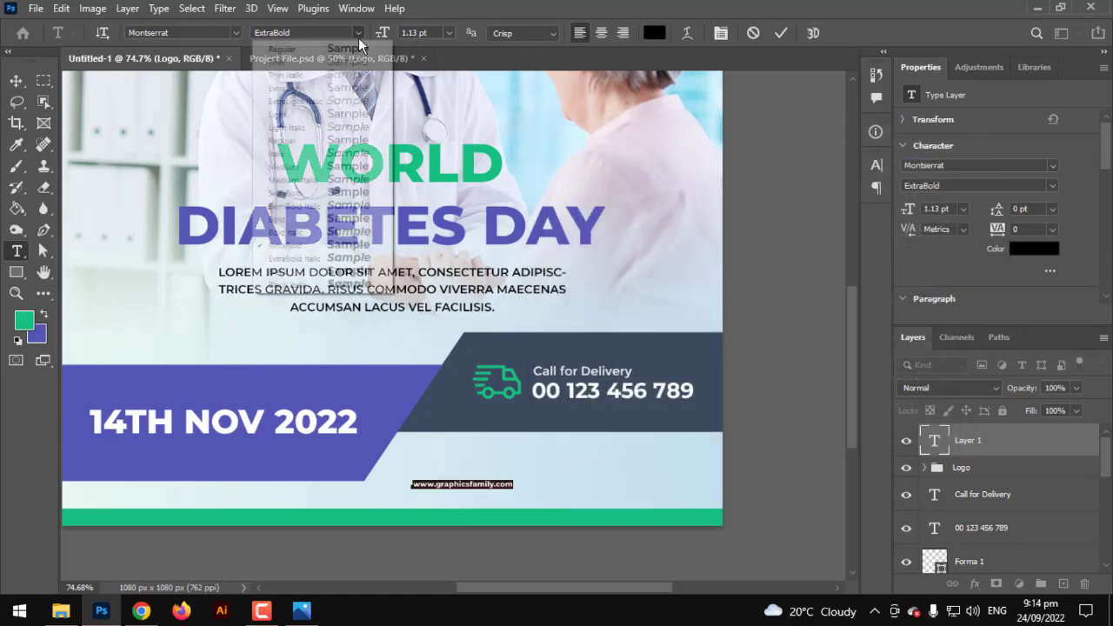
{"action": "left_click", "coordinate": [369, 207]}
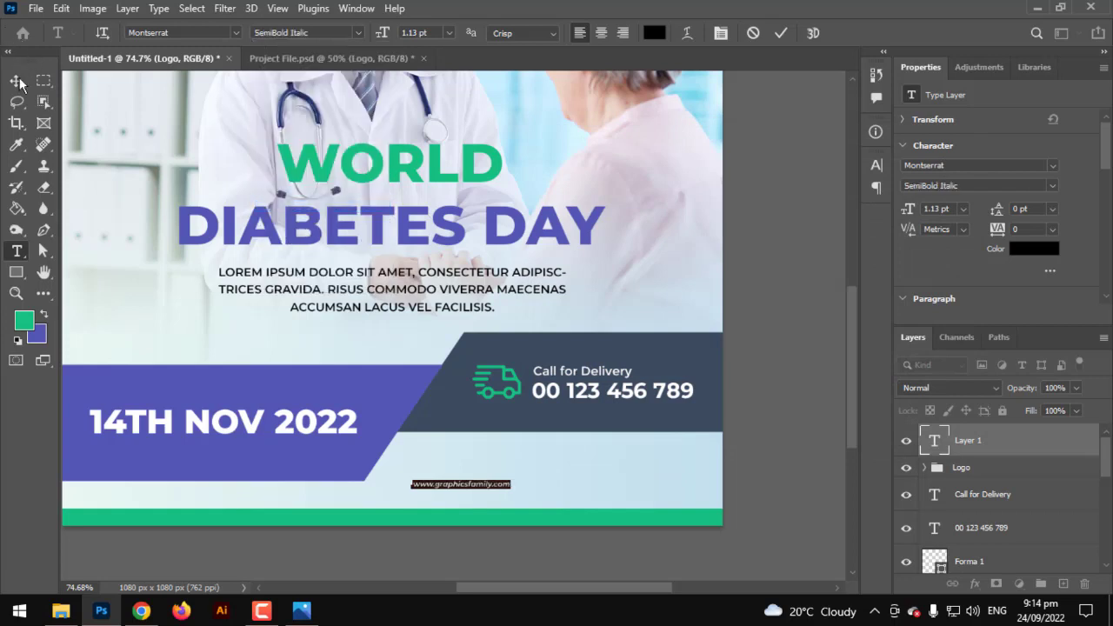
Enlarge the website text and position it at the lower right above the green bar.
{"action": "left_click", "coordinate": [19, 82]}
{"action": "key", "text": "ctrl+t"}
{"action": "mouse_move", "coordinate": [512, 478]}
{"action": "left_mouse_down"}
{"action": "mouse_move", "coordinate": [609, 461]}
{"action": "mouse_move", "coordinate": [603, 483]}
{"action": "mouse_move", "coordinate": [658, 459]}
{"action": "mouse_move", "coordinate": [683, 463]}
{"action": "mouse_move", "coordinate": [655, 473]}
{"action": "left_mouse_up"}
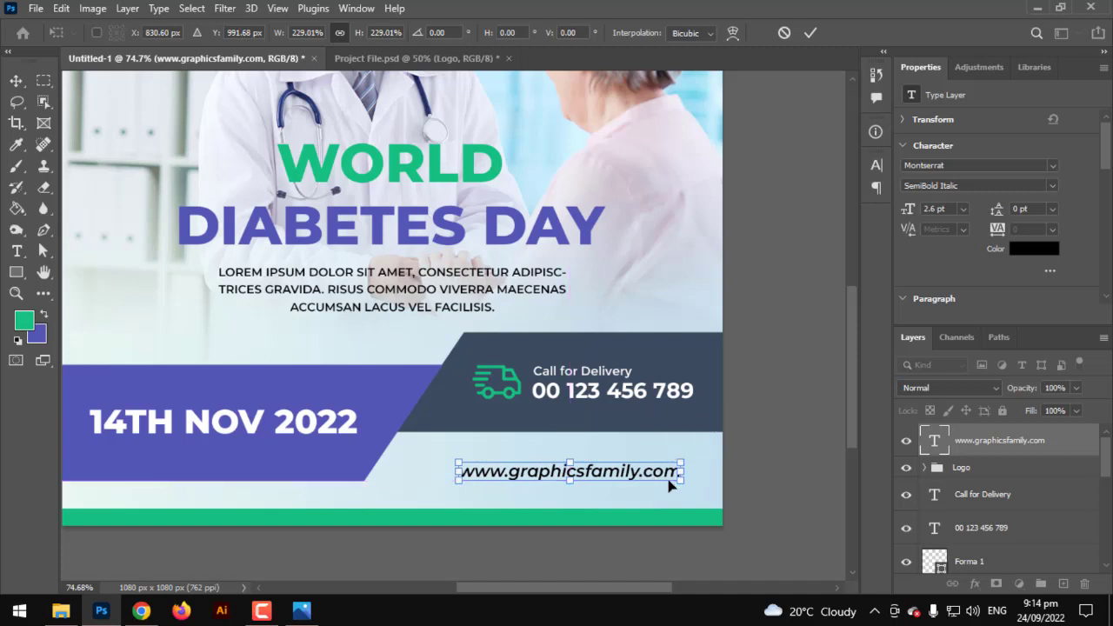
{"action": "key", "text": "Return"}
{"action": "key", "text": "l"}
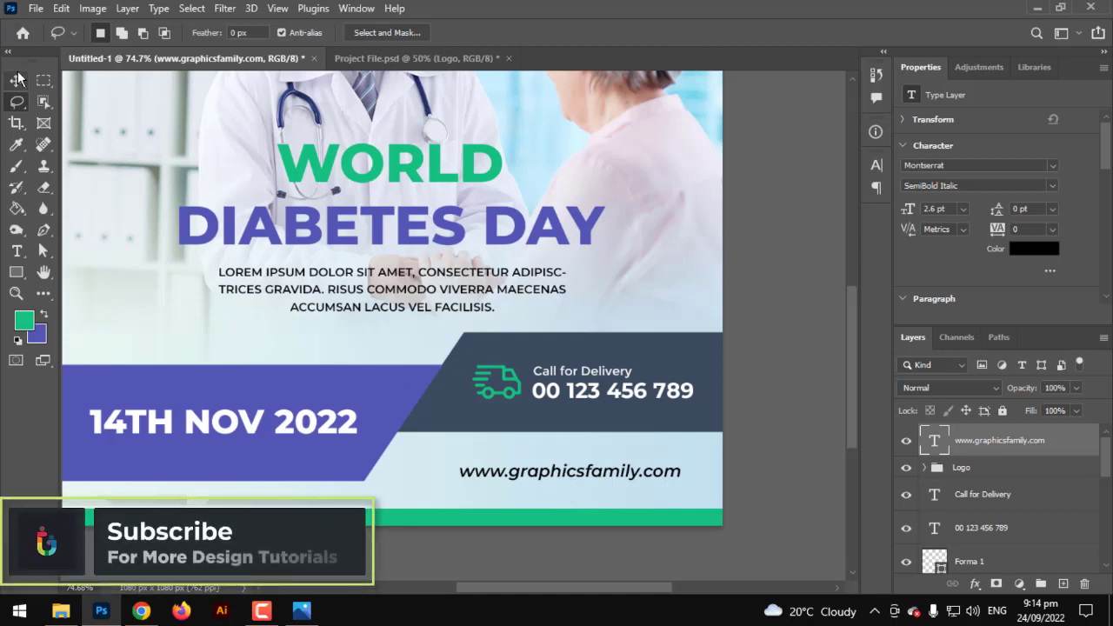
Nudge the web address a pixel left and zoom to review the finished post.
{"action": "left_click", "coordinate": [17, 79]}
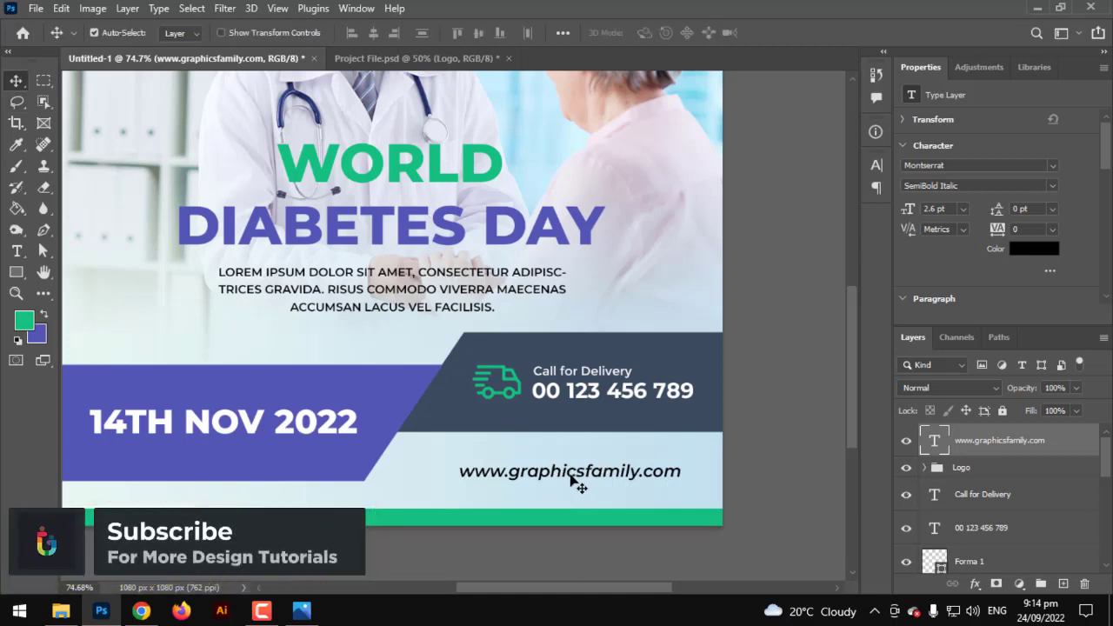
{"action": "key", "text": "Left"}
{"action": "key", "text": "Left"}
{"action": "key", "text": "Left"}
{"action": "key", "text": "Left"}
{"action": "key", "text": "Left"}
{"action": "key", "text": "Left"}
{"action": "key", "text": "Left"}
{"action": "key", "text": "Left"}
{"action": "key", "text": "Left"}
{"action": "key", "text": "Left"}
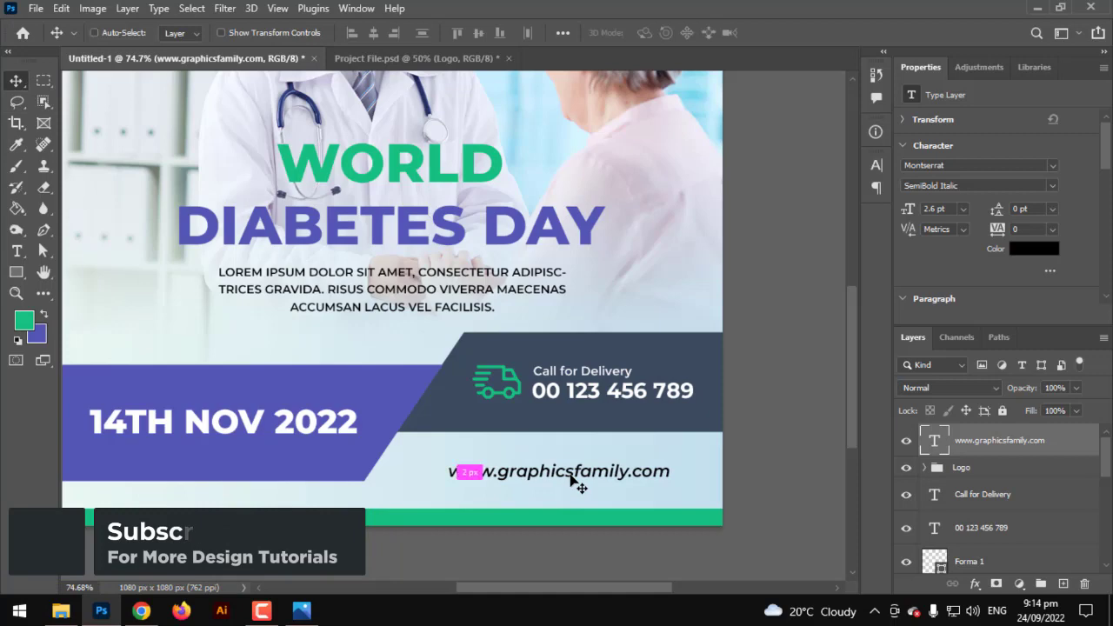
{"action": "scroll", "coordinate": [574, 483], "scroll_direction": "down", "scroll_amount": 3}
{"action": "scroll", "coordinate": [415, 387], "scroll_direction": "down", "scroll_amount": 1}
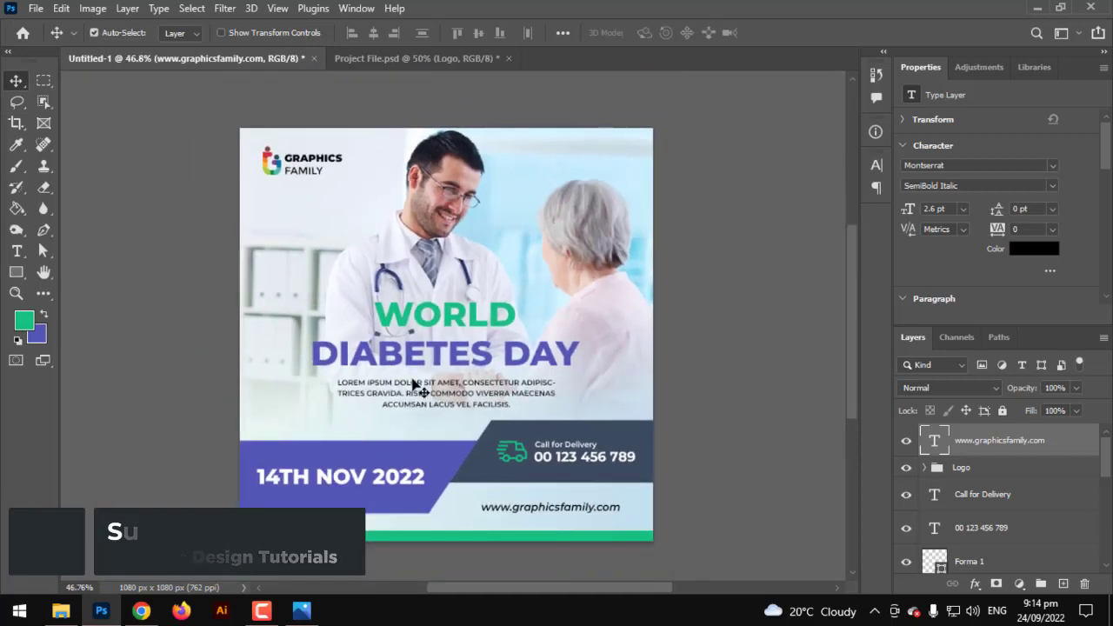
{"action": "scroll", "coordinate": [415, 386], "scroll_direction": "up", "scroll_amount": 1}
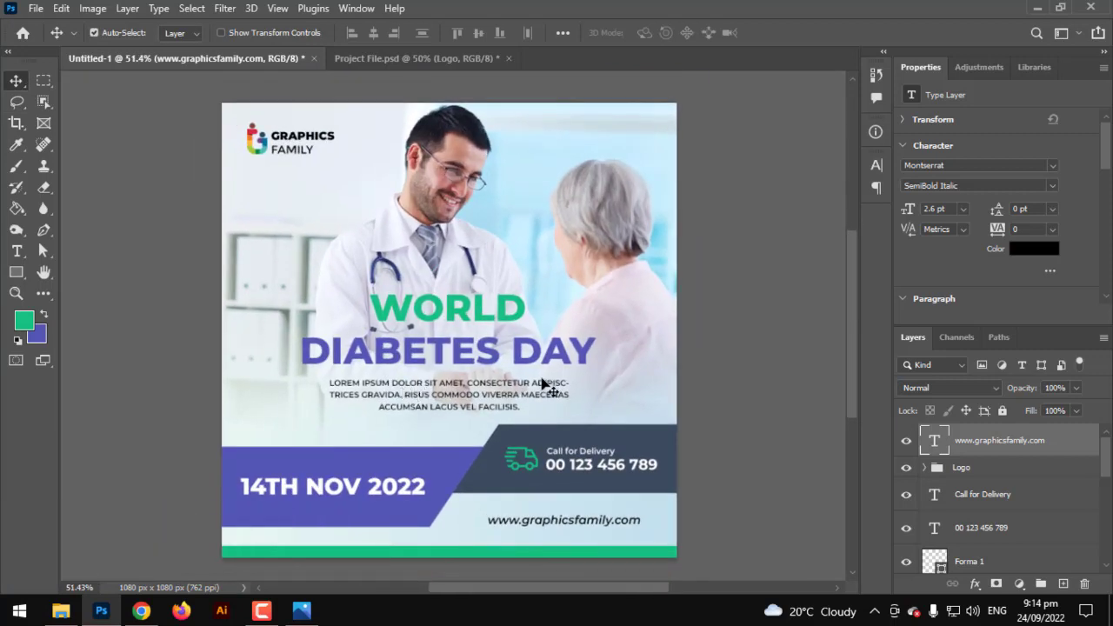